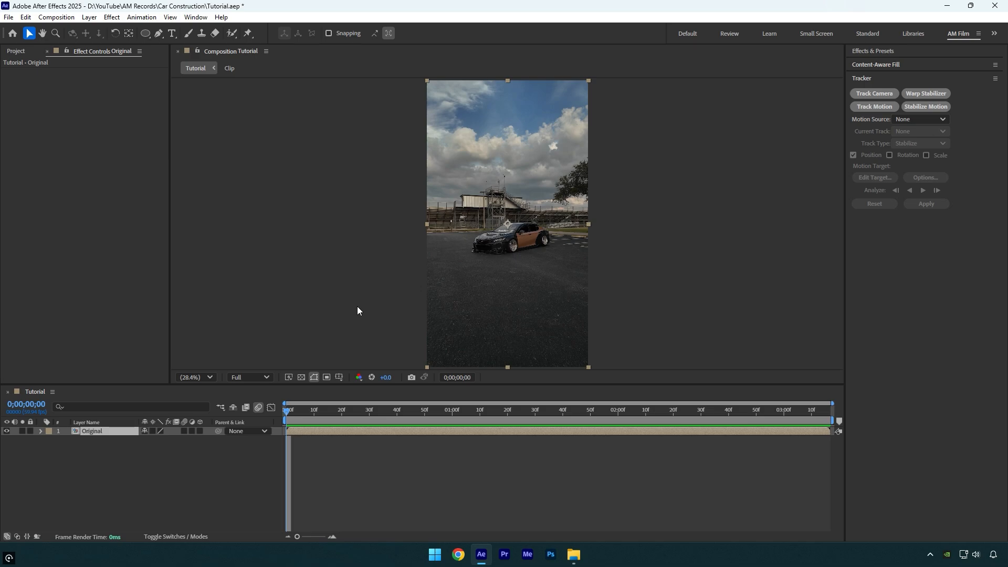
Save the first frame of the Tutorial composition as a layered Photoshop file named Clean in the Car Construction folder
{"action": "left_click", "coordinate": [56, 17]}
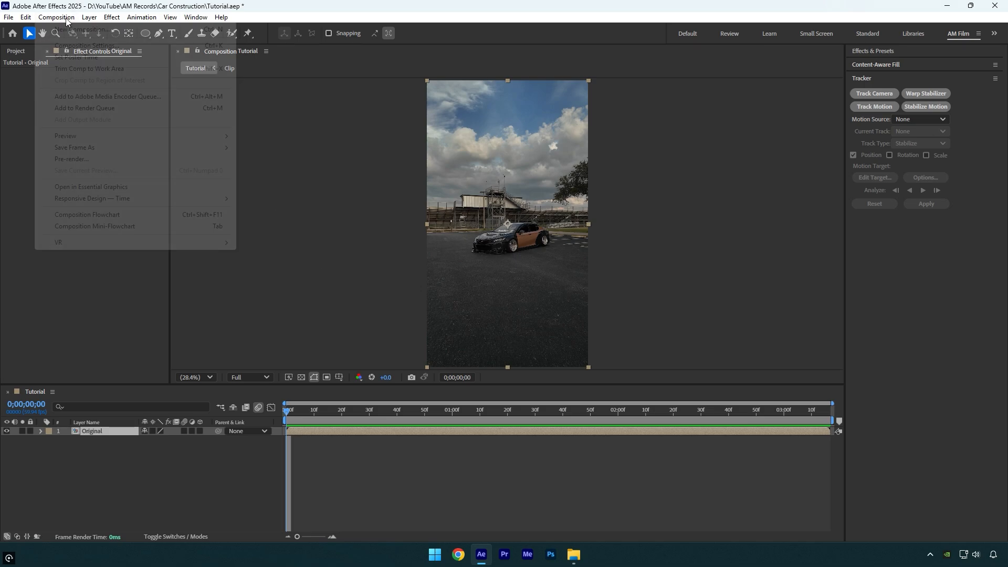
{"action": "mouse_move", "coordinate": [199, 151]}
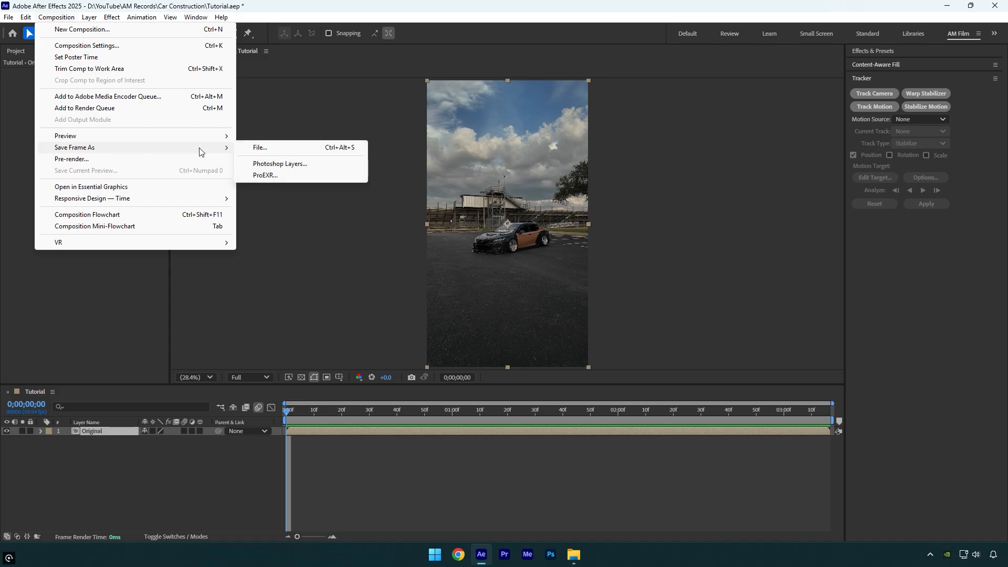
{"action": "left_click", "coordinate": [281, 164]}
{"action": "type", "text": "Clean"}
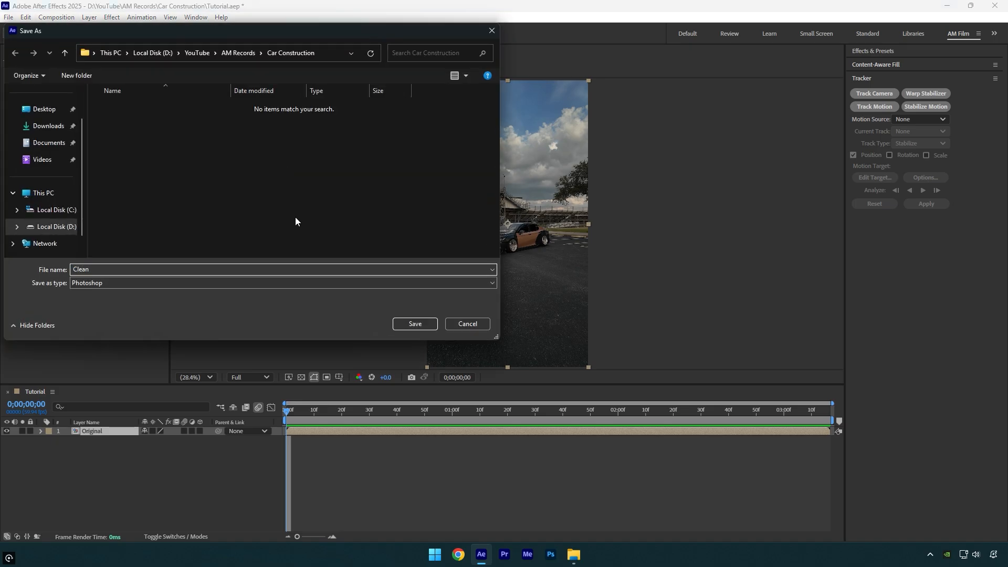
{"action": "left_click", "coordinate": [412, 325]}
Open the saved Clean file in Photoshop and erase the car from the parking lot with the Remove Tool
{"action": "left_click", "coordinate": [574, 554]}
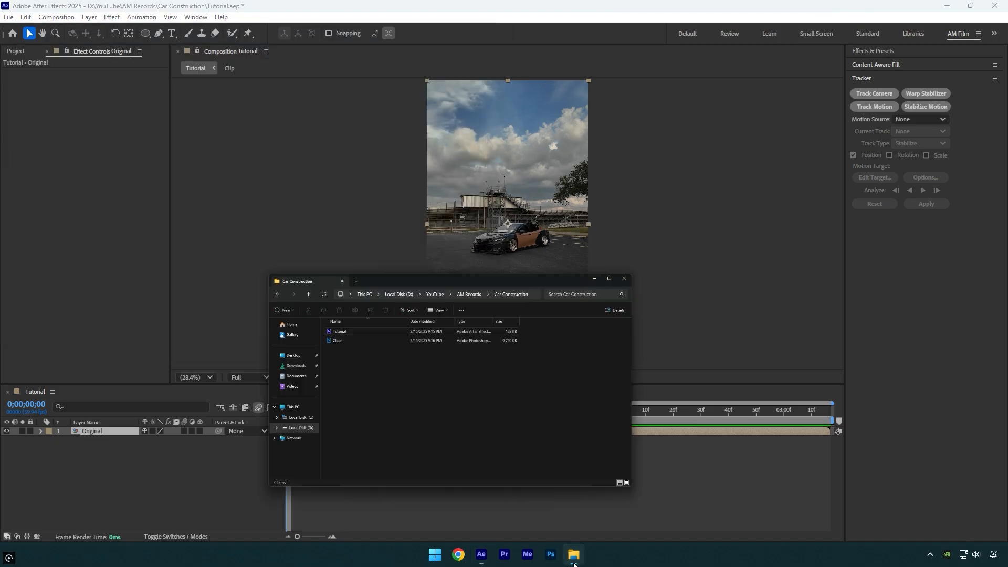
{"action": "double_click", "coordinate": [201, 221]}
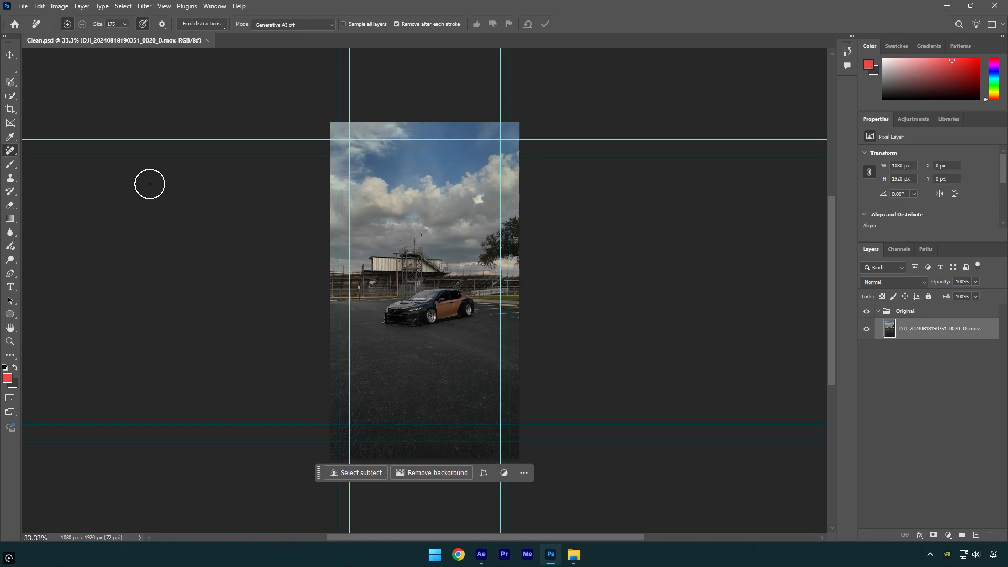
{"action": "right_click", "coordinate": [10, 151]}
{"action": "left_click", "coordinate": [33, 161]}
{"action": "mouse_move", "coordinate": [386, 313]}
{"action": "left_mouse_down"}
{"action": "mouse_move", "coordinate": [405, 299]}
{"action": "mouse_move", "coordinate": [450, 318]}
{"action": "left_mouse_up"}
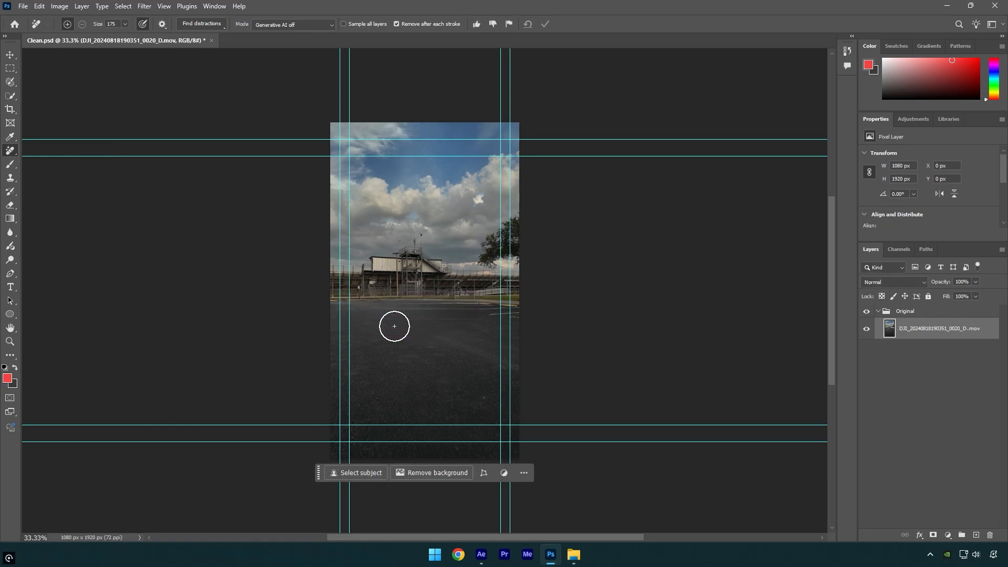
Quick-export the car-free layer as a PNG named Clean BG in the Car Construction folder, and close Photoshop
{"action": "right_click", "coordinate": [927, 331]}
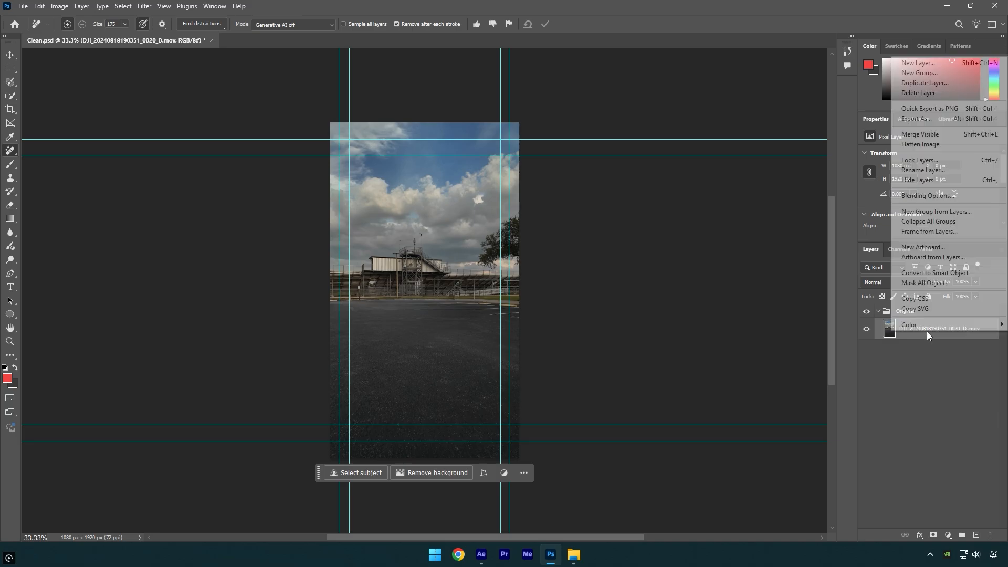
{"action": "left_click", "coordinate": [952, 110]}
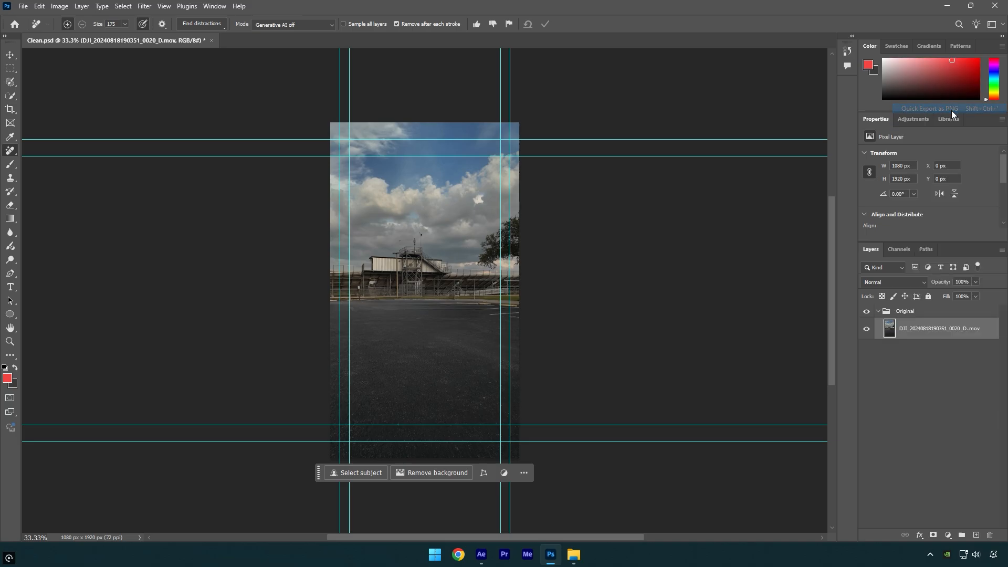
{"action": "type", "text": "Clean BG"}
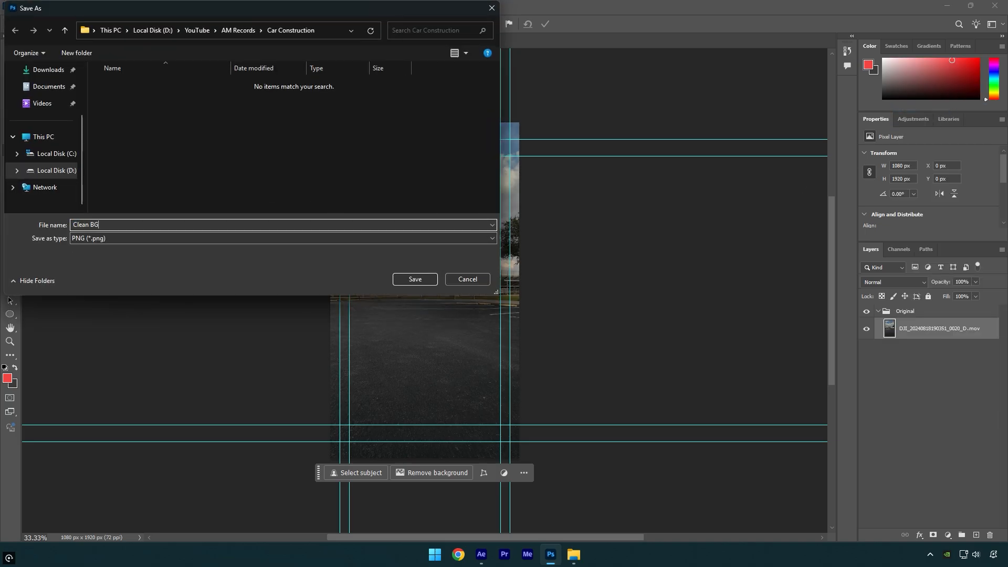
{"action": "left_click", "coordinate": [409, 279]}
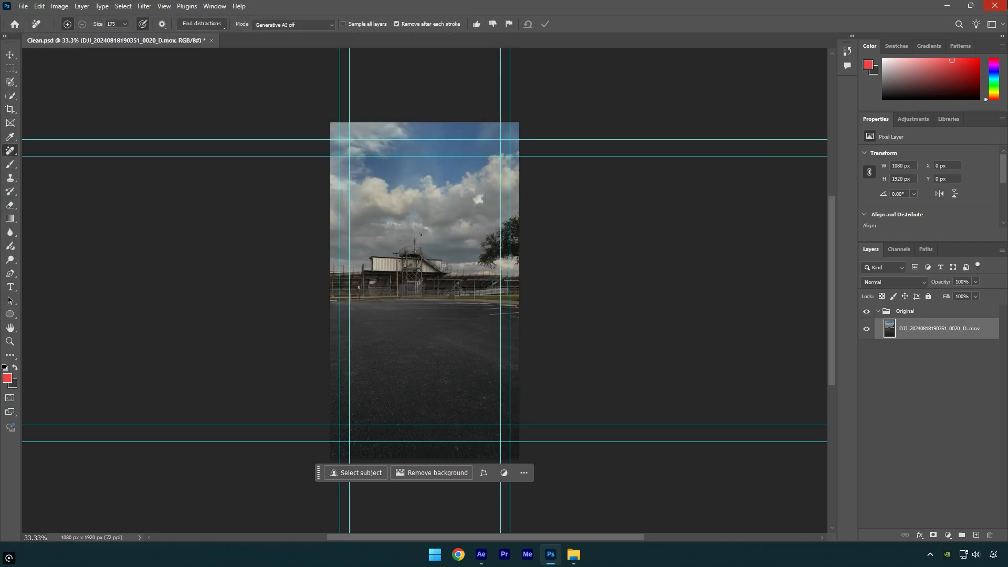
{"action": "left_click", "coordinate": [988, 3]}
{"action": "left_click", "coordinate": [500, 206]}
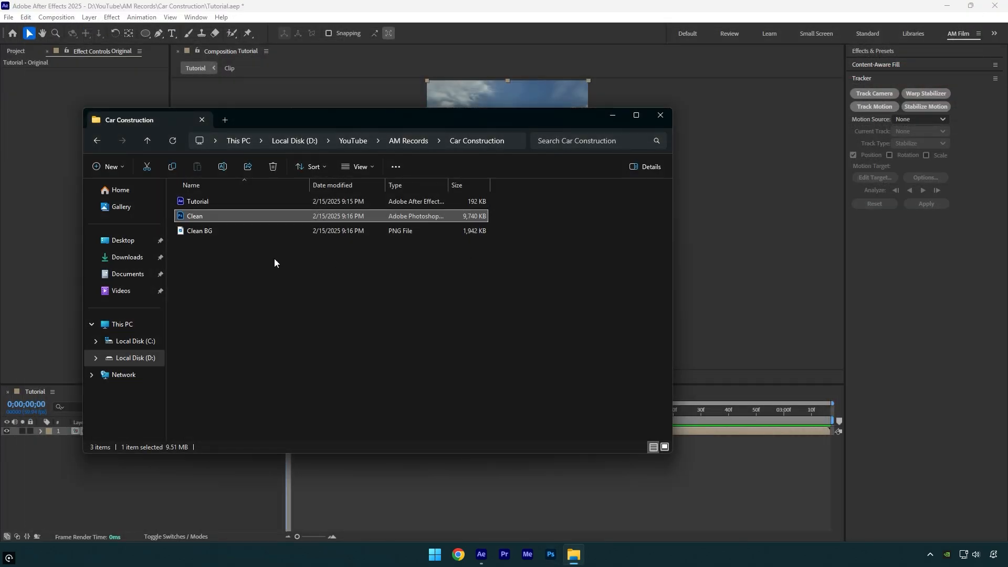
Add Clean BG.png from the Car Construction folder to the Tutorial composition above the Original layer and hide it
{"action": "left_click_drag", "start_coordinate": [197, 232], "coordinate": [41, 490]}
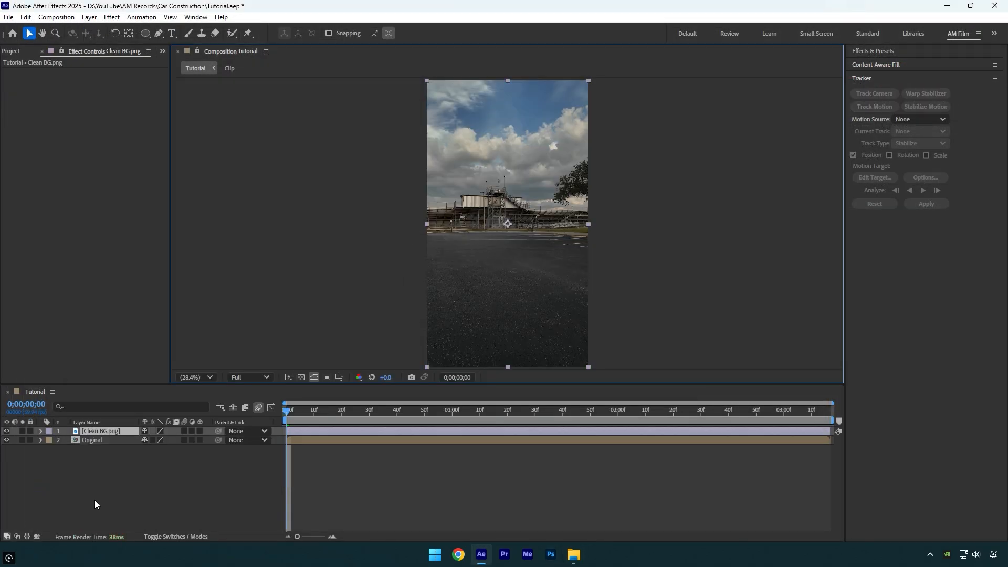
{"action": "left_click_drag", "start_coordinate": [377, 410], "coordinate": [273, 437]}
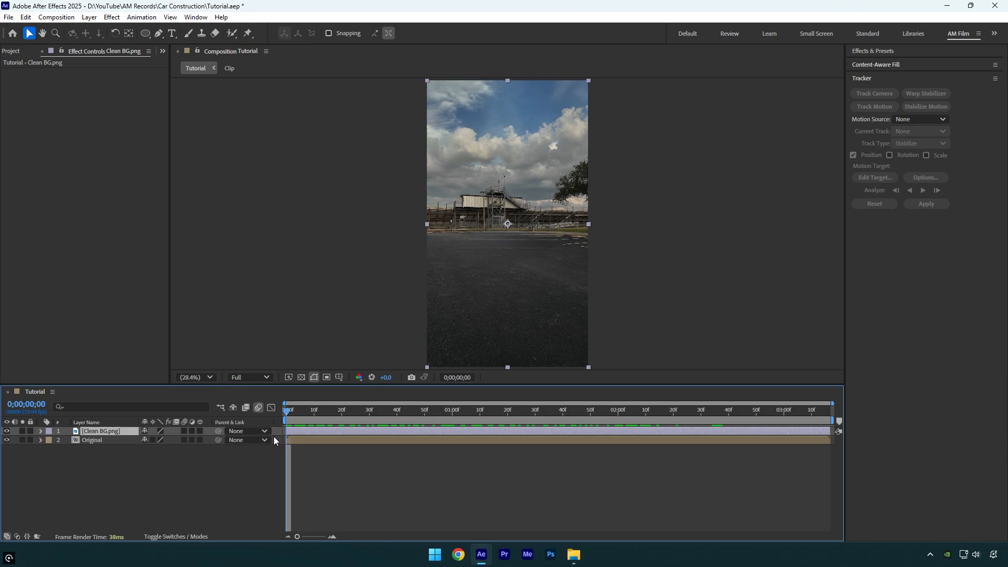
{"action": "left_click", "coordinate": [8, 431]}
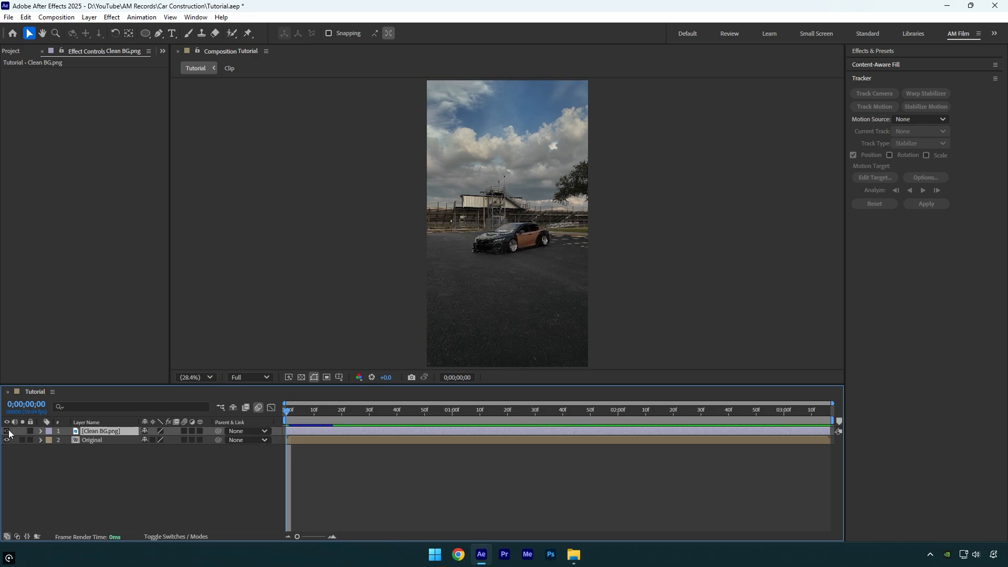
Duplicate the Original layer and name the copy Car only
{"action": "left_click", "coordinate": [89, 440]}
{"action": "key", "text": "ctrl+d"}
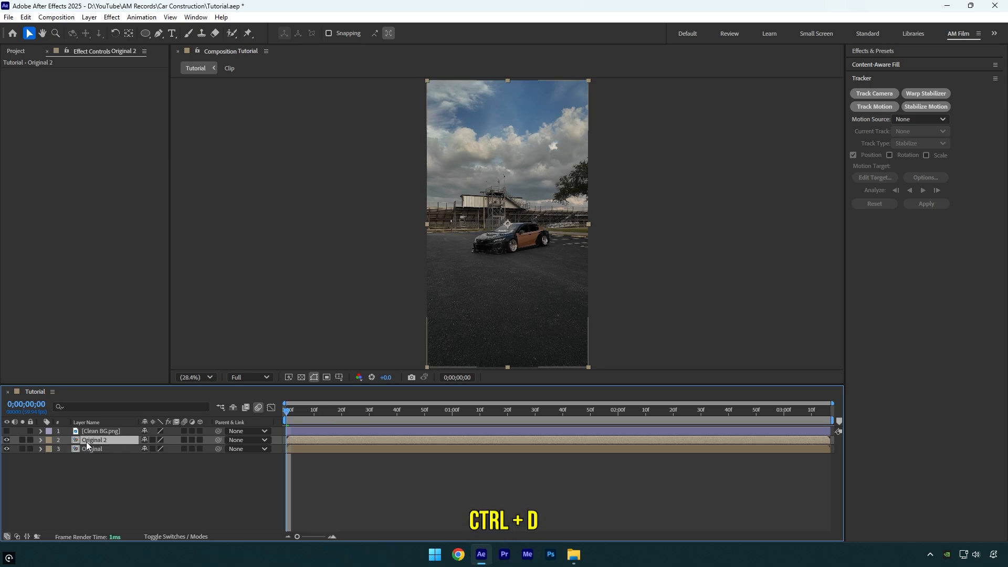
{"action": "key", "text": "Return"}
{"action": "type", "text": "Car onl"}
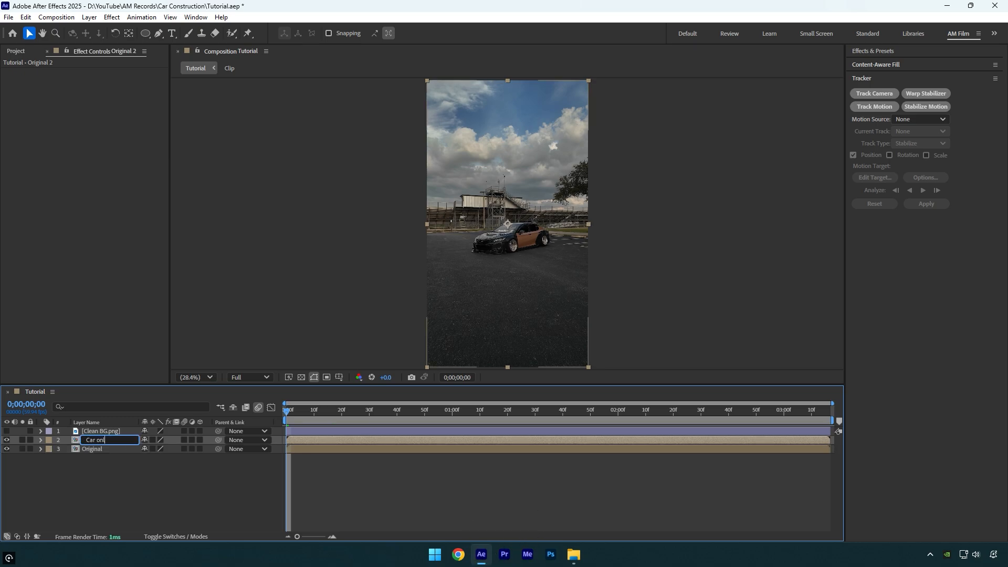
{"action": "type", "text": "y"}
{"action": "key", "text": "Return"}
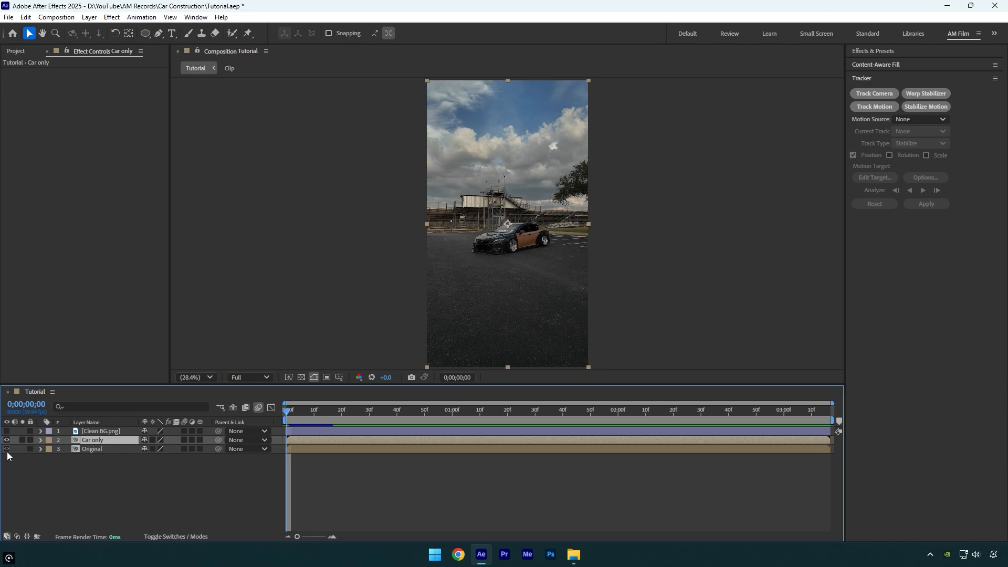
Apply Freeze Frame to the Car only layer at the first frame
{"action": "right_click", "coordinate": [97, 441]}
{"action": "mouse_move", "coordinate": [150, 187]}
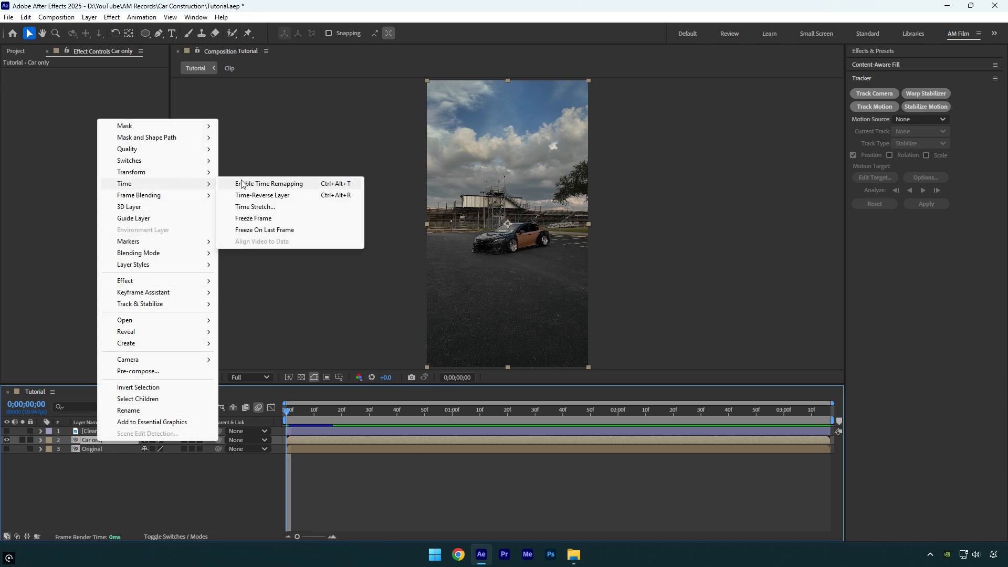
{"action": "left_click", "coordinate": [261, 219]}
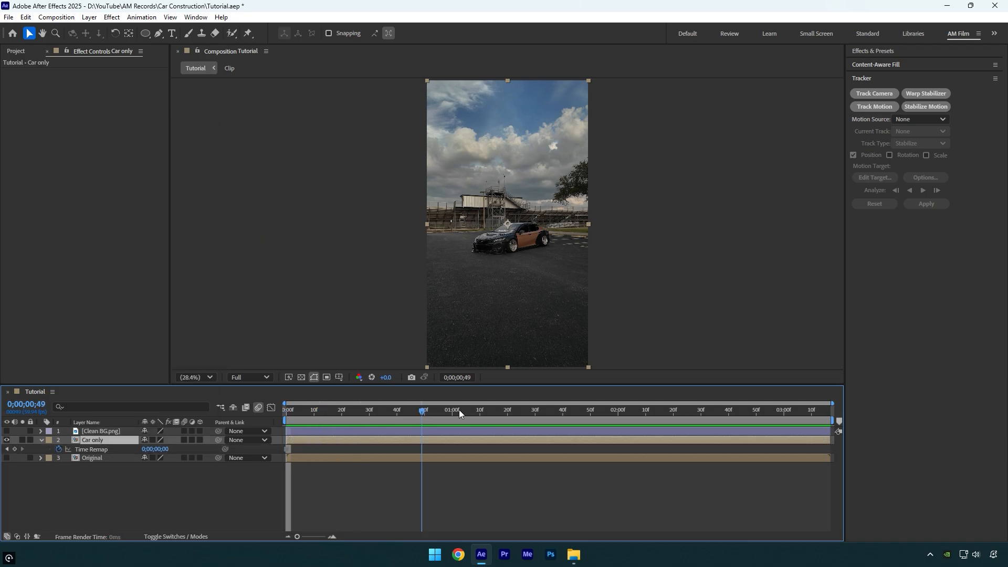
Trace the car's full outline with the Pen tool to create a closed mask on the Car only layer
{"action": "scroll", "coordinate": [510, 231], "scroll_direction": "up", "scroll_amount": 5}
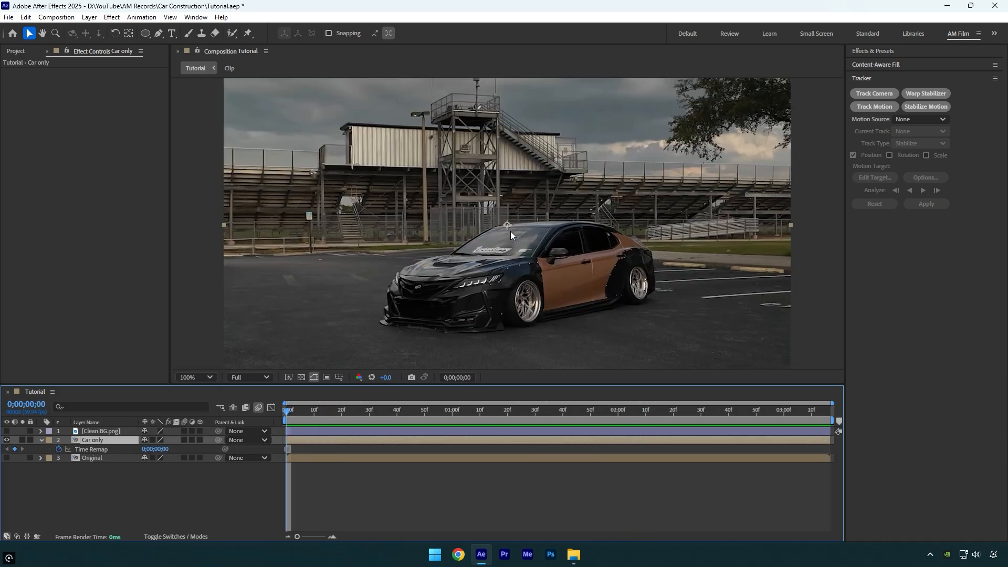
{"action": "key", "text": "h"}
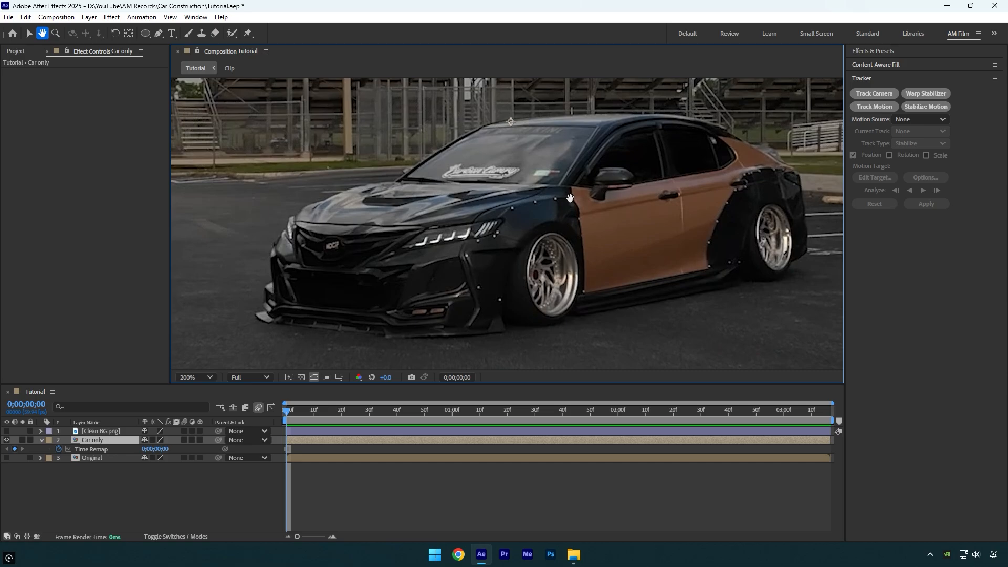
{"action": "key", "text": "g"}
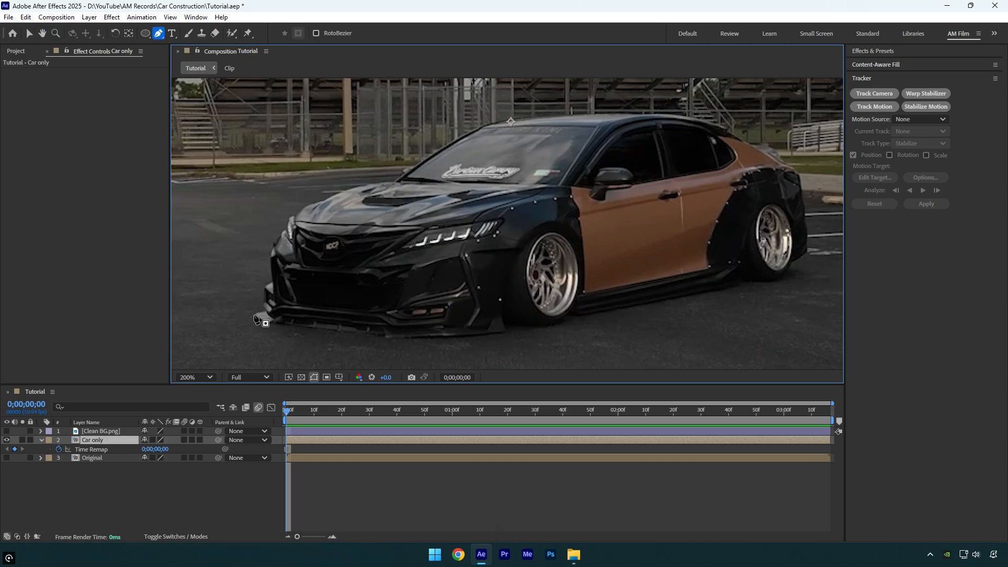
{"action": "left_click", "coordinate": [254, 317]}
{"action": "scroll", "coordinate": [271, 326], "scroll_direction": "up", "scroll_amount": 1}
{"action": "left_click_drag", "start_coordinate": [306, 332], "coordinate": [488, 261]}
{"action": "left_click_drag", "start_coordinate": [682, 277], "coordinate": [705, 278]}
{"action": "left_click_drag", "start_coordinate": [731, 245], "coordinate": [600, 275]}
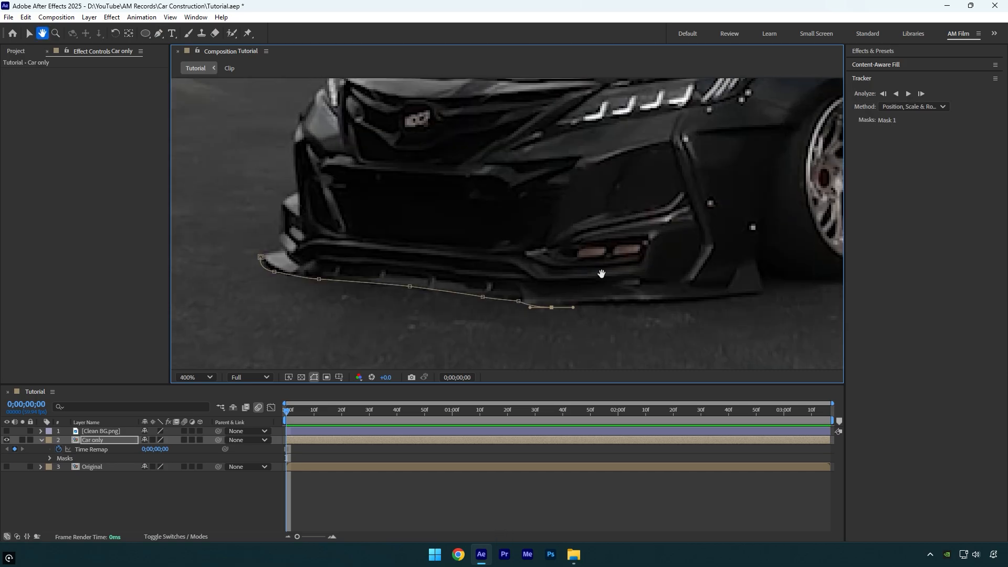
{"action": "left_click", "coordinate": [797, 297]}
{"action": "left_click_drag", "start_coordinate": [788, 263], "coordinate": [641, 298]}
{"action": "left_click_drag", "start_coordinate": [813, 283], "coordinate": [450, 314]}
{"action": "left_click_drag", "start_coordinate": [517, 314], "coordinate": [544, 311]}
{"action": "left_click_drag", "start_coordinate": [662, 293], "coordinate": [400, 286]}
{"action": "left_click", "coordinate": [682, 246]}
{"action": "left_click_drag", "start_coordinate": [525, 184], "coordinate": [494, 263]}
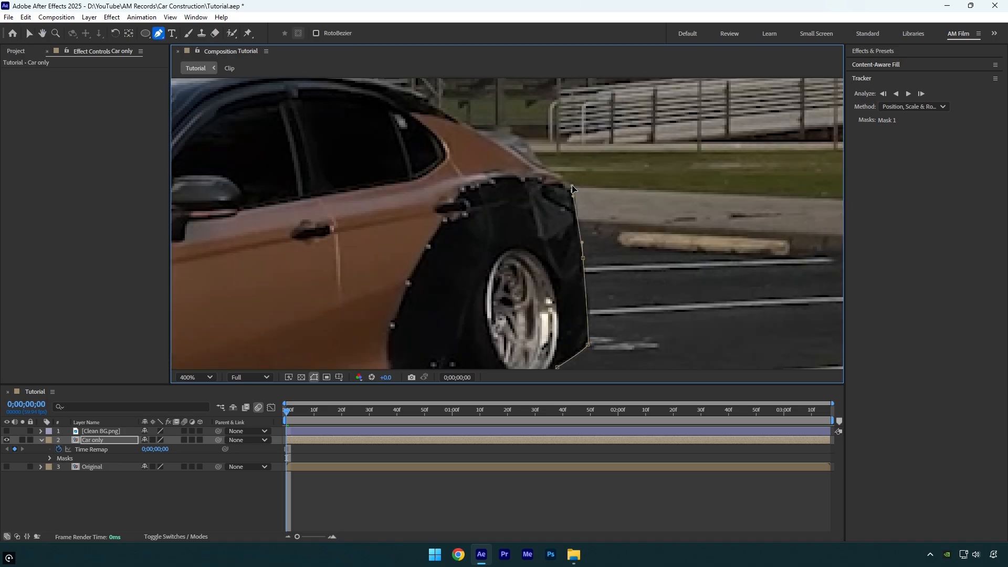
{"action": "left_click", "coordinate": [647, 267]}
{"action": "left_click", "coordinate": [593, 254]}
{"action": "left_click", "coordinate": [518, 210]}
{"action": "left_click", "coordinate": [438, 197]}
{"action": "left_click_drag", "start_coordinate": [340, 201], "coordinate": [604, 220]}
{"action": "left_click_drag", "start_coordinate": [368, 210], "coordinate": [577, 157]}
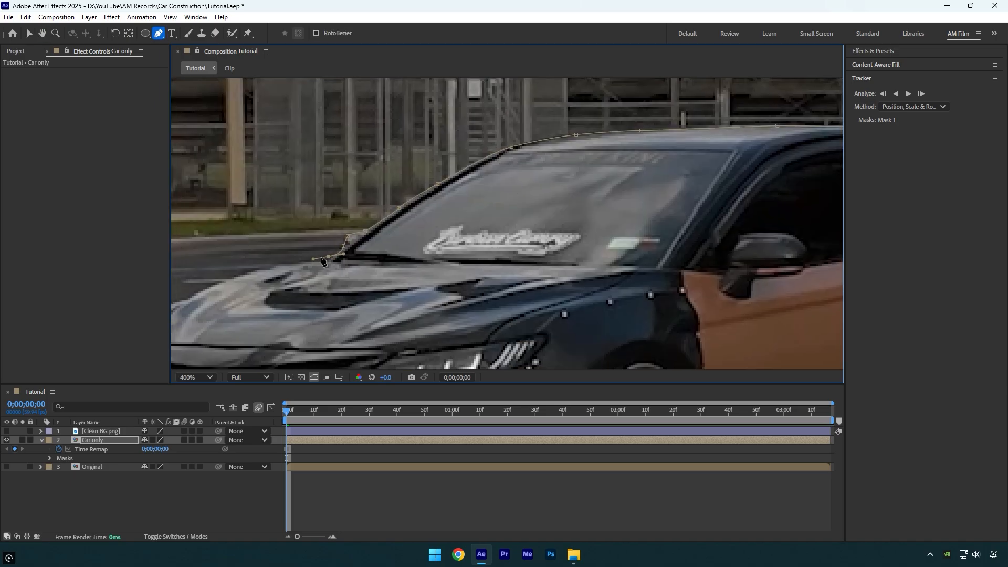
{"action": "left_click_drag", "start_coordinate": [368, 236], "coordinate": [525, 184]}
{"action": "left_click", "coordinate": [476, 163]}
{"action": "left_click", "coordinate": [439, 186]}
{"action": "left_click", "coordinate": [415, 221]}
{"action": "left_click", "coordinate": [395, 258]}
{"action": "left_click", "coordinate": [393, 288]}
{"action": "left_click", "coordinate": [398, 317]}
{"action": "left_click", "coordinate": [384, 330]}
{"action": "key", "text": "shift+slash"}
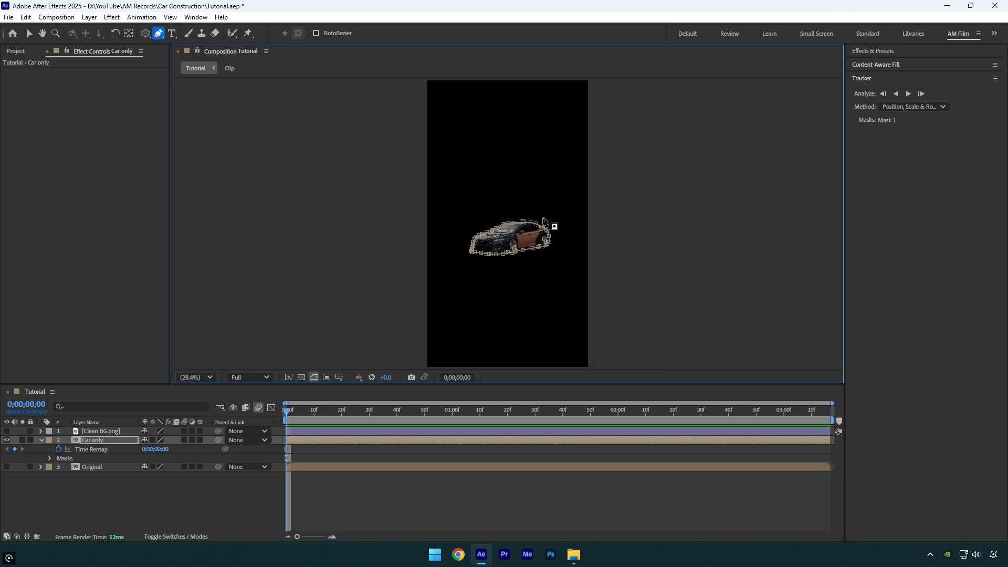
Pre-compose the masked car layer as Car only, moving all attributes into the new composition
{"action": "right_click", "coordinate": [386, 441]}
{"action": "left_click", "coordinate": [427, 369]}
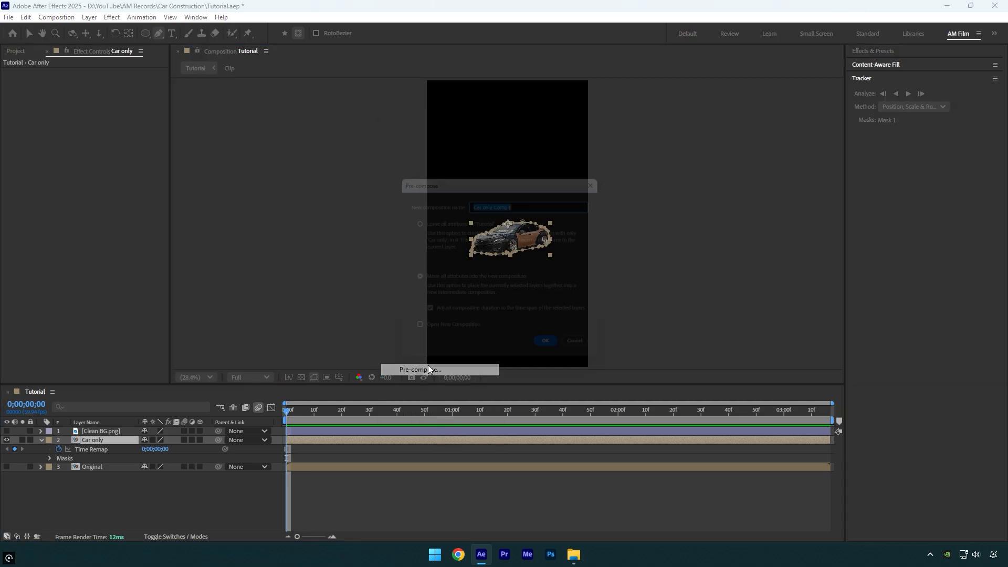
{"action": "left_click_drag", "start_coordinate": [525, 201], "coordinate": [497, 211]}
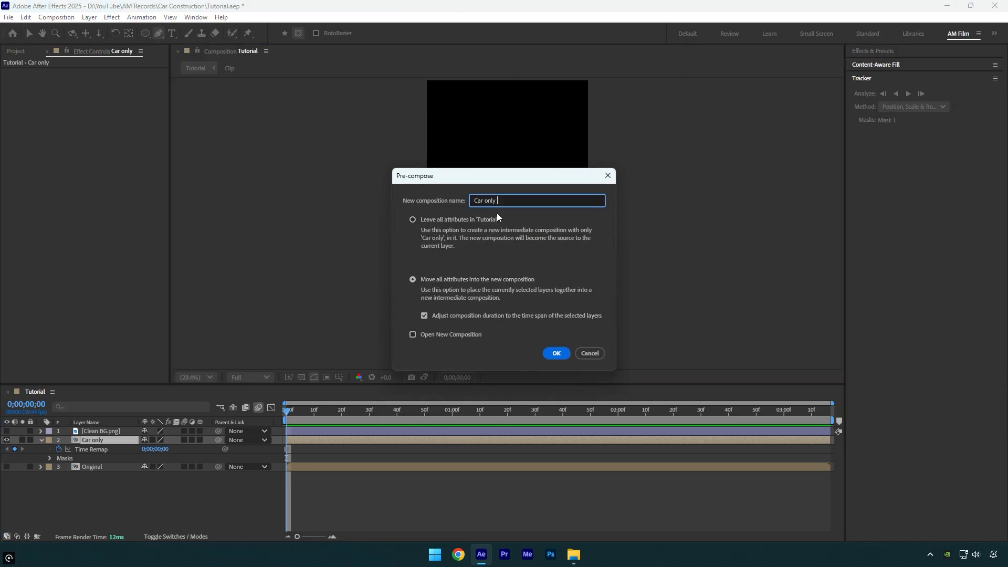
{"action": "left_click", "coordinate": [463, 282]}
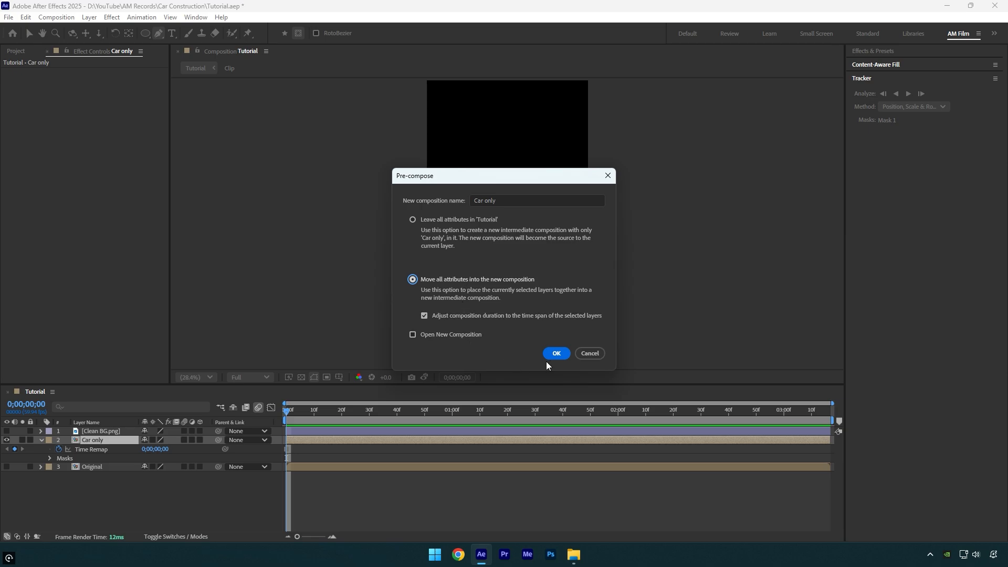
{"action": "left_click", "coordinate": [557, 355]}
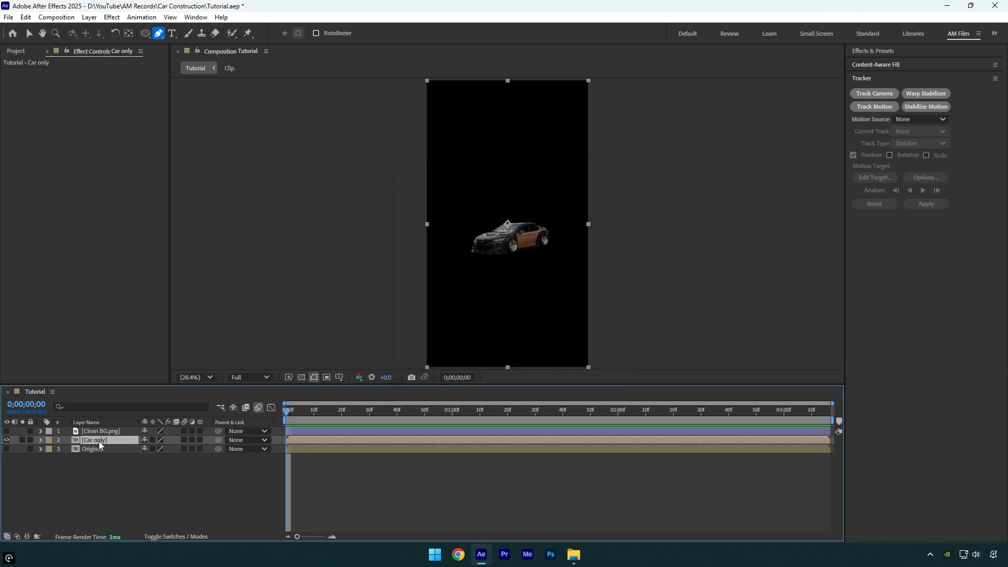
Move the Car only layer above Clean BG.png and make the Clean BG.png layer visible
{"action": "left_click_drag", "start_coordinate": [100, 445], "coordinate": [99, 431]}
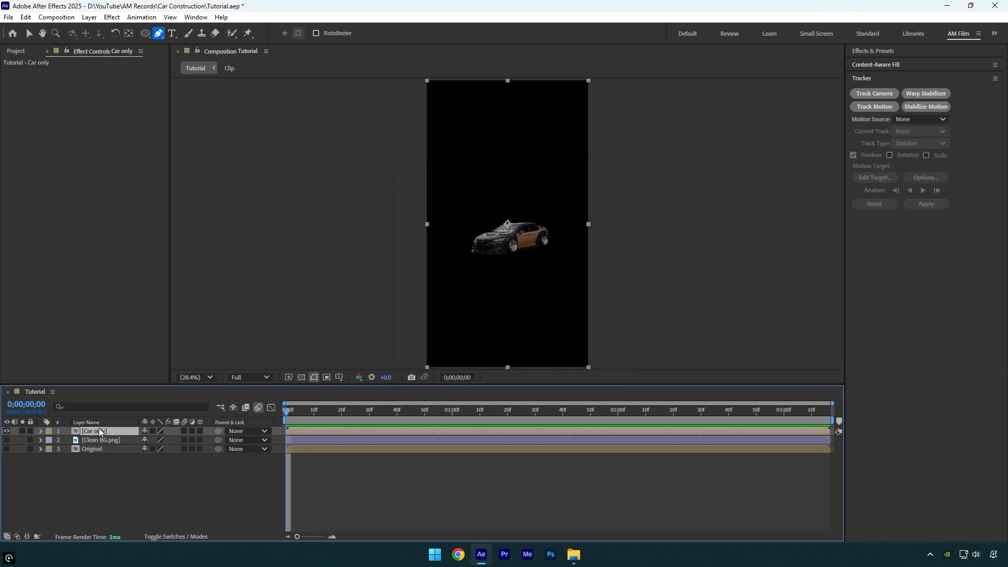
{"action": "left_click", "coordinate": [8, 443]}
{"action": "key", "text": "v"}
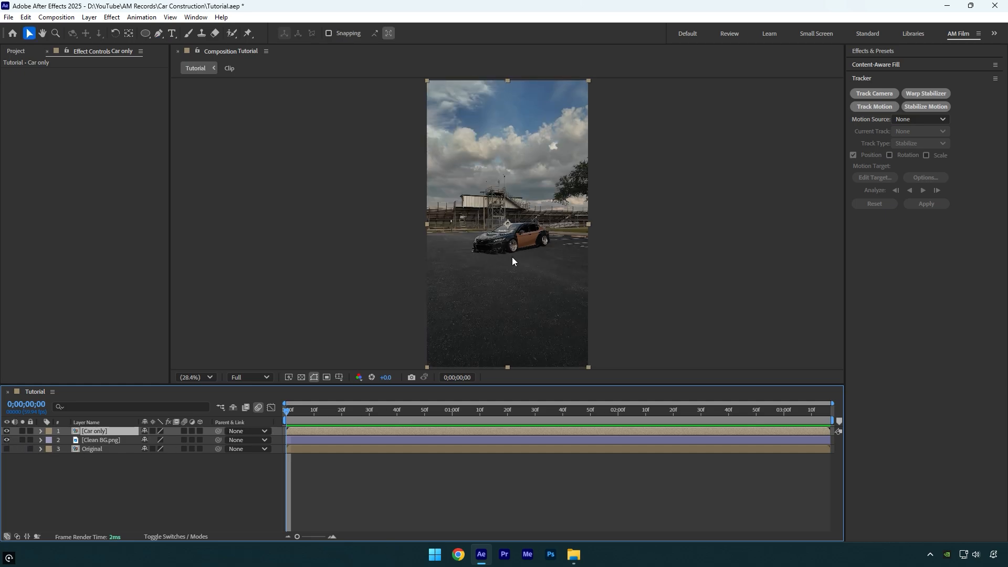
Try moving the cut-out car up into the sky over the clean background, and undo the move
{"action": "left_click_drag", "start_coordinate": [512, 257], "coordinate": [507, 175]}
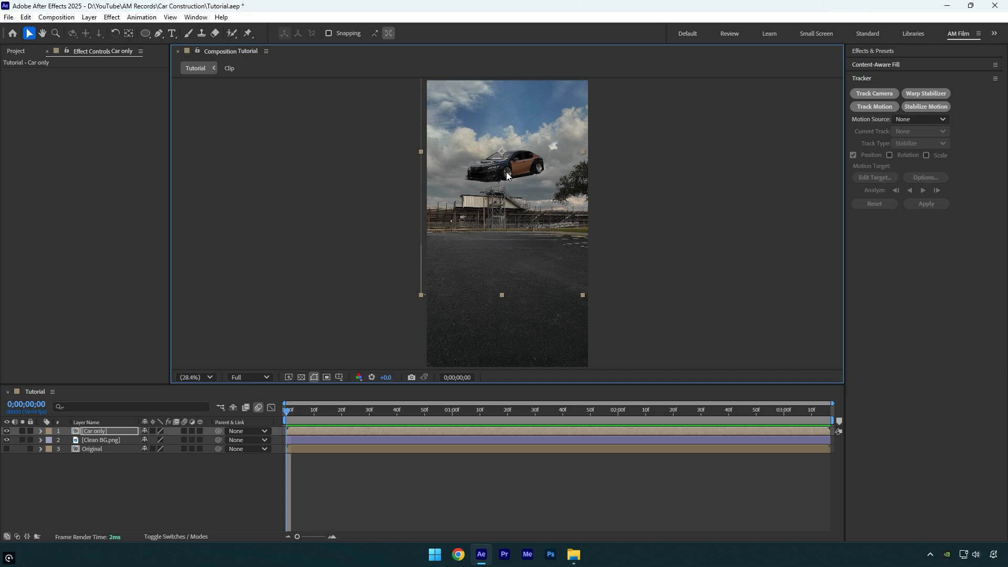
{"action": "key", "text": "ctrl+z"}
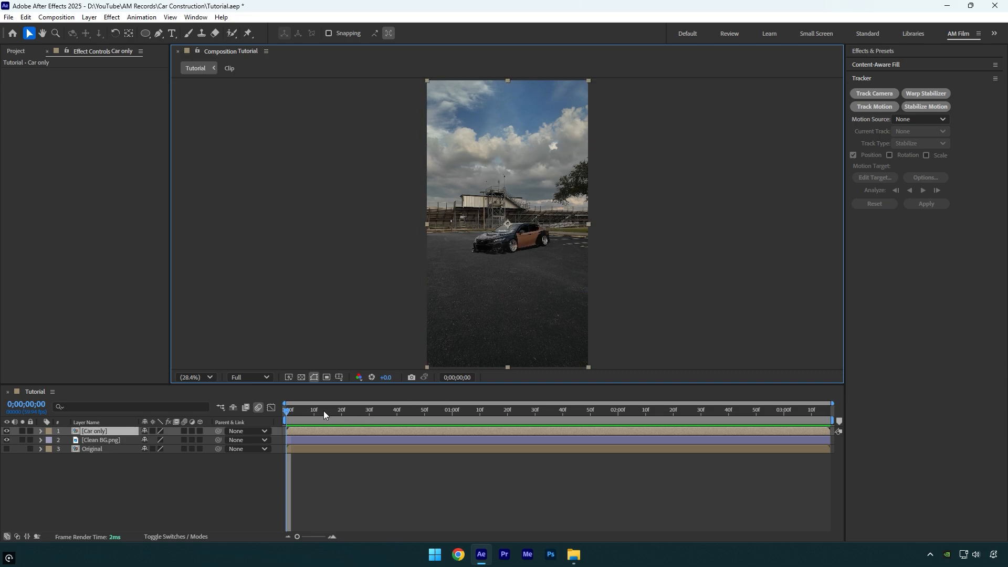
Trim the ends of the Car only and Clean BG.png layers to 0;00;01;00
{"action": "left_click_drag", "start_coordinate": [323, 411], "coordinate": [452, 414]}
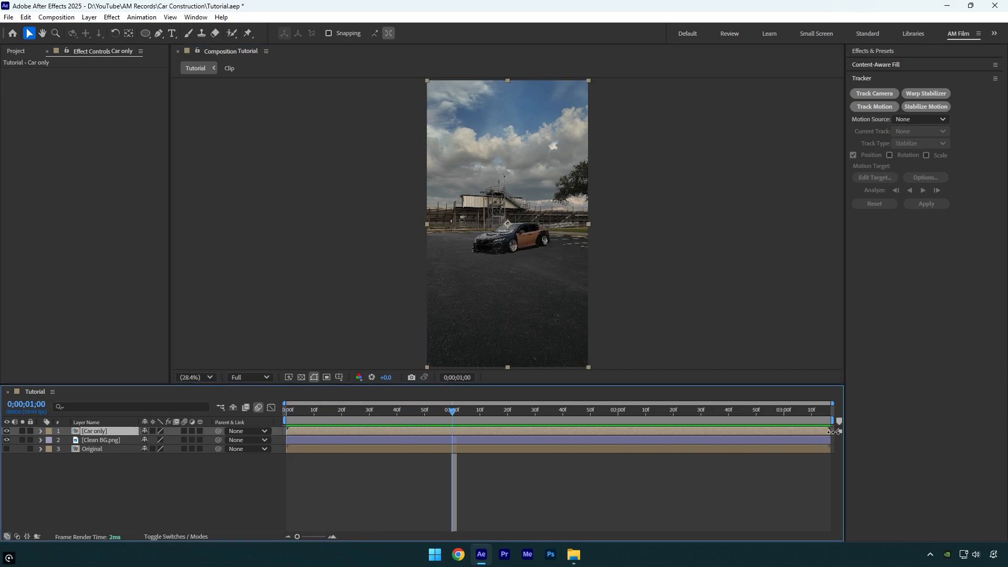
{"action": "left_click_drag", "start_coordinate": [829, 431], "coordinate": [452, 457]}
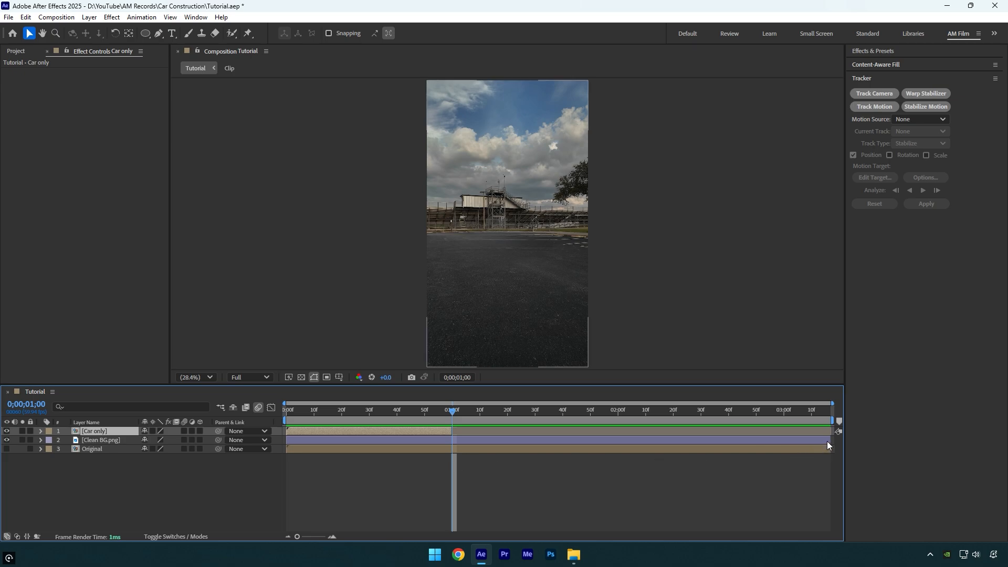
{"action": "left_click_drag", "start_coordinate": [829, 440], "coordinate": [451, 453]}
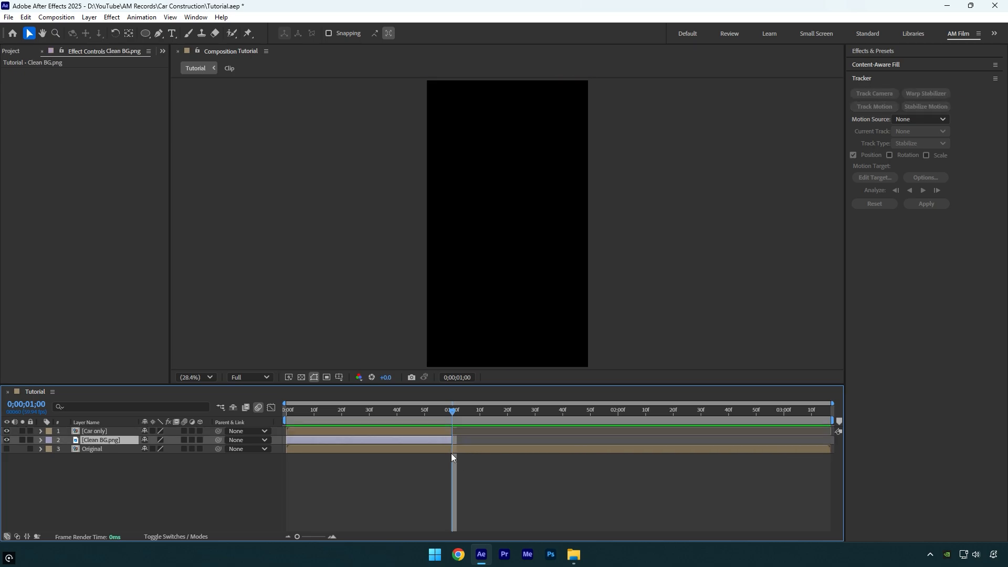
Shift the Original layer to start at 0;00;01;00, make it visible, and return to the first frame
{"action": "left_click_drag", "start_coordinate": [295, 450], "coordinate": [461, 449]}
{"action": "left_click", "coordinate": [7, 449]}
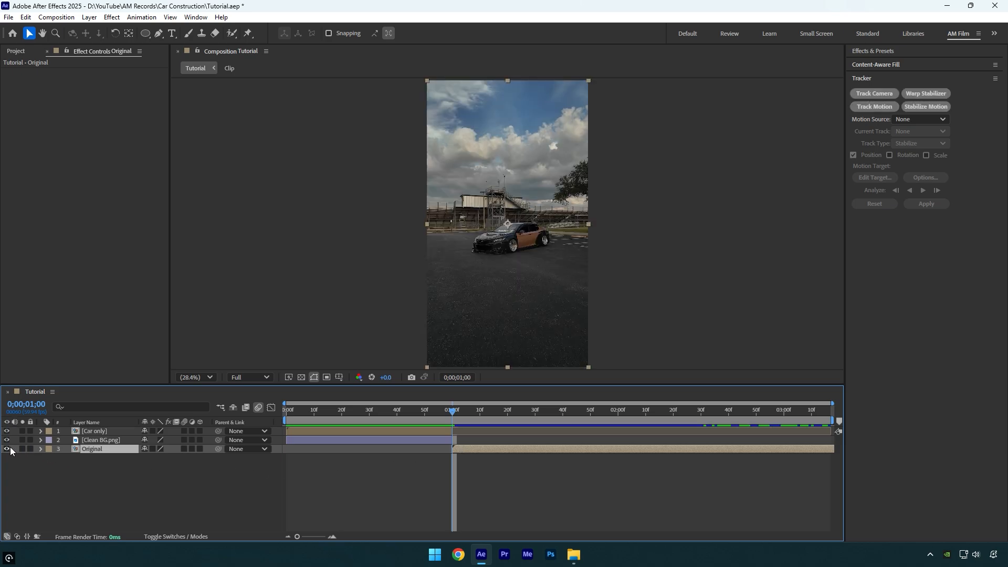
{"action": "left_click_drag", "start_coordinate": [461, 409], "coordinate": [292, 418]}
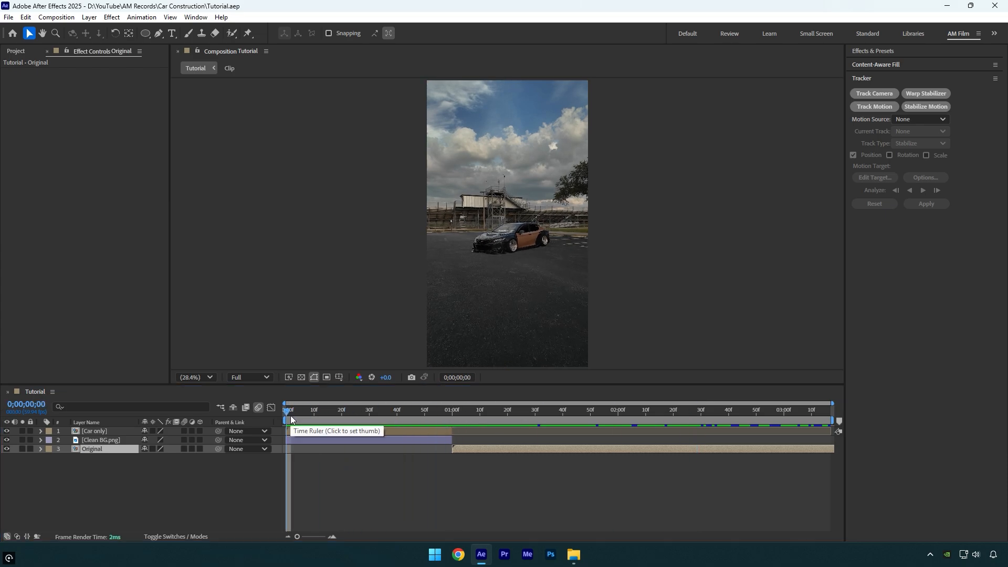
Rename the Car only layer as Mask 1
{"action": "left_click", "coordinate": [105, 432]}
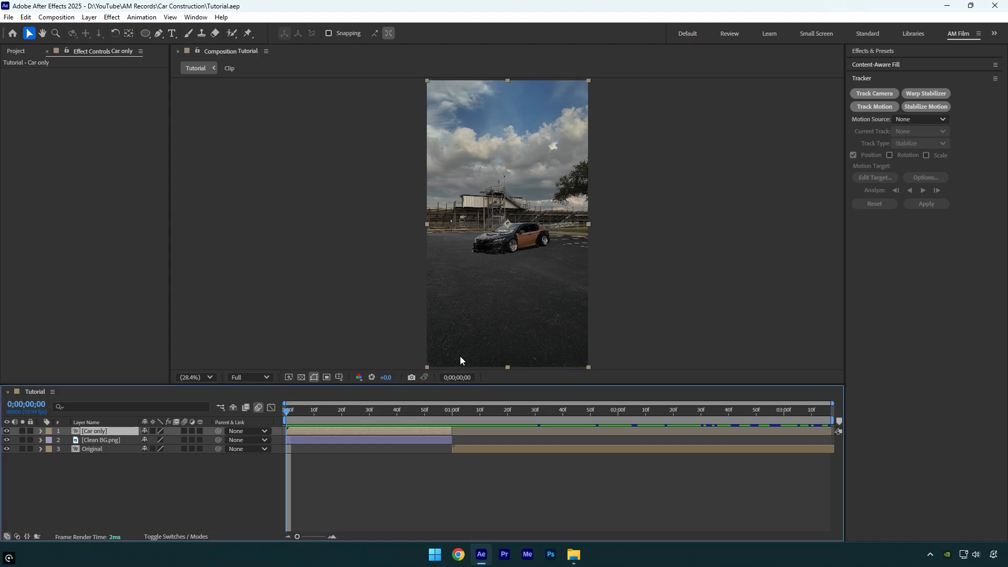
{"action": "scroll", "coordinate": [481, 283], "scroll_direction": "up", "scroll_amount": 6}
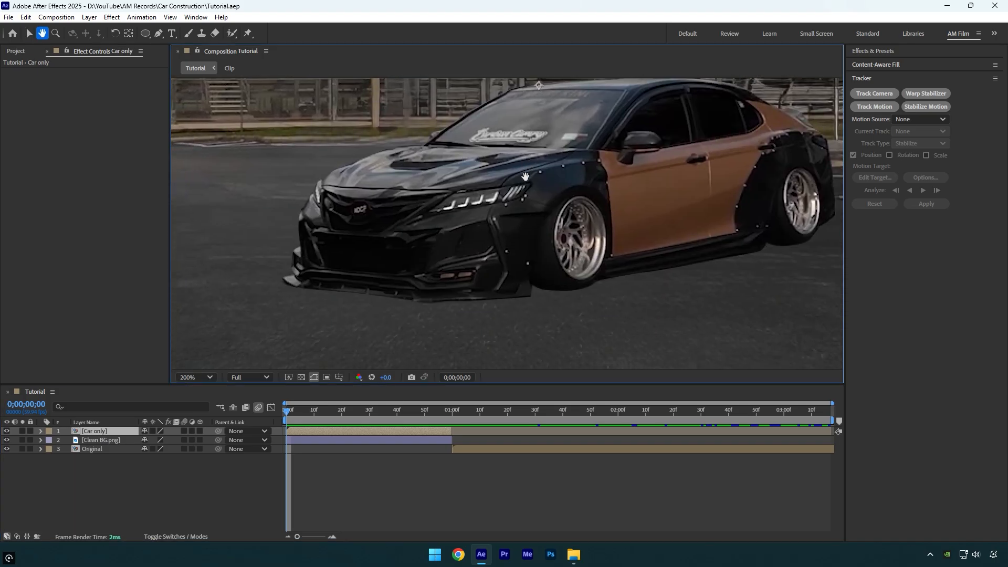
{"action": "scroll", "coordinate": [525, 177], "scroll_direction": "down", "scroll_amount": 1}
{"action": "key", "text": "v"}
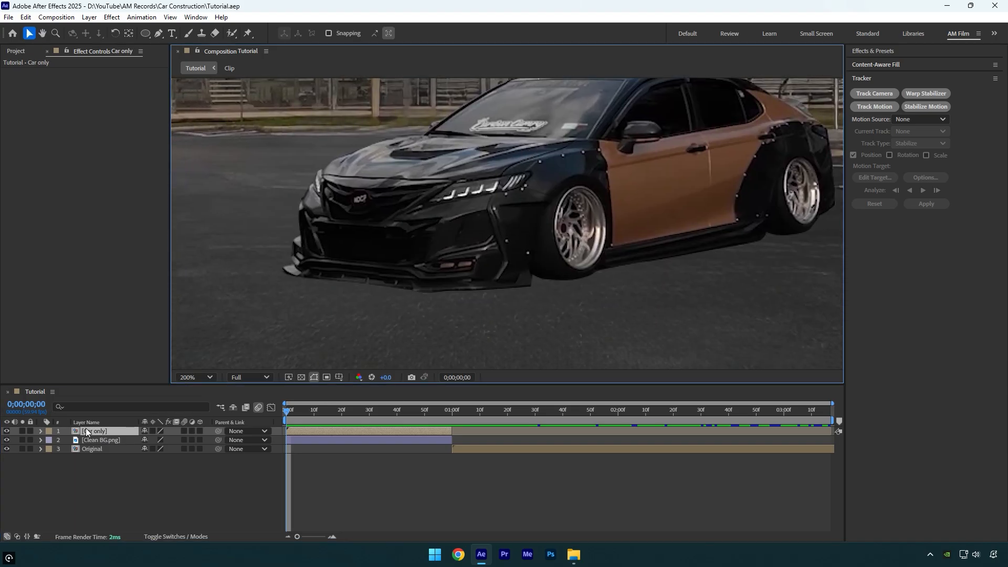
{"action": "key", "text": "Return"}
{"action": "type", "text": "Mask 1"}
{"action": "key", "text": "Return"}
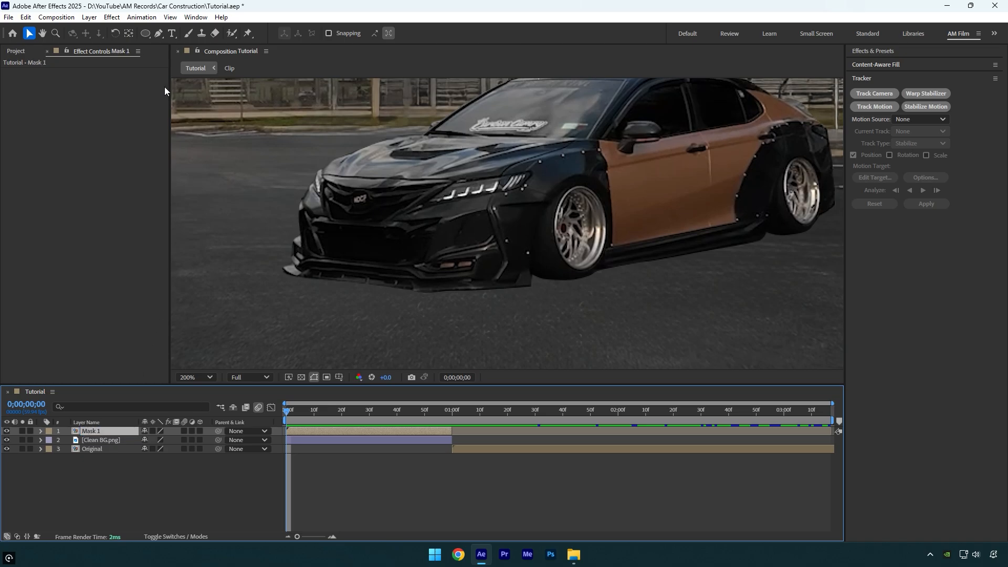
Trace the car's front bumper and grille with the Pen tool to create a closed mask on the Mask 1 layer
{"action": "left_click", "coordinate": [158, 32]}
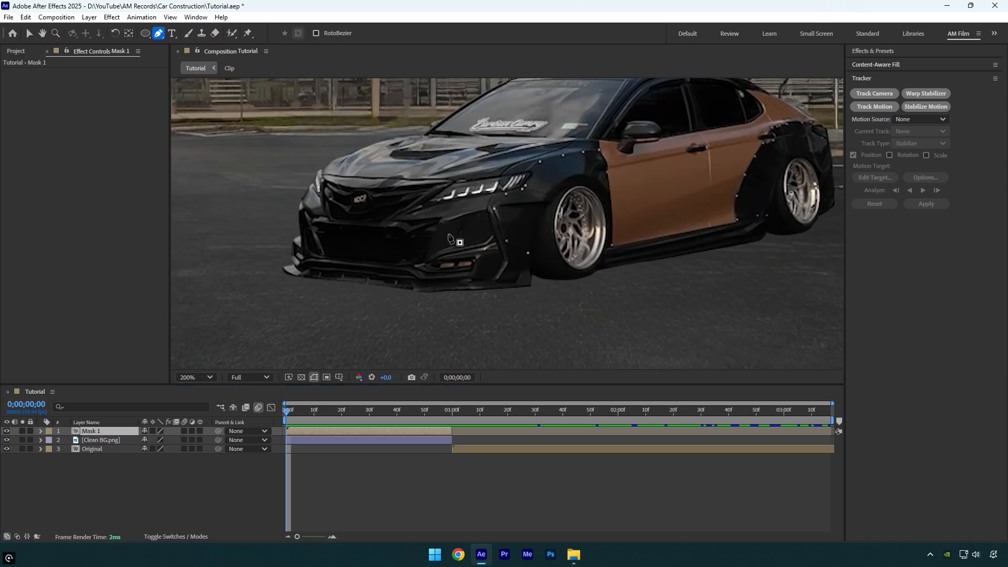
{"action": "scroll", "coordinate": [448, 234], "scroll_direction": "up", "scroll_amount": 1}
{"action": "left_click", "coordinate": [539, 150]}
{"action": "left_click_drag", "start_coordinate": [582, 162], "coordinate": [594, 165]}
{"action": "left_click_drag", "start_coordinate": [587, 184], "coordinate": [562, 236]}
{"action": "left_click_drag", "start_coordinate": [556, 273], "coordinate": [556, 285]}
{"action": "left_click", "coordinate": [553, 349]}
{"action": "left_click_drag", "start_coordinate": [435, 359], "coordinate": [422, 359]}
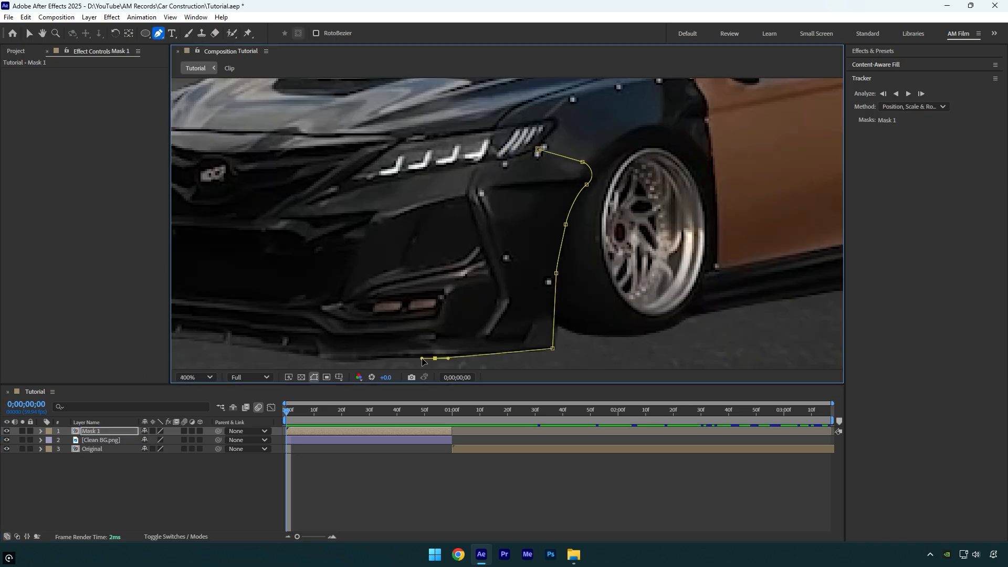
{"action": "left_click_drag", "start_coordinate": [342, 316], "coordinate": [446, 284]}
{"action": "left_click_drag", "start_coordinate": [453, 329], "coordinate": [439, 329]}
{"action": "left_click", "coordinate": [418, 325]}
{"action": "left_click", "coordinate": [347, 317]}
{"action": "left_click_drag", "start_coordinate": [271, 308], "coordinate": [415, 299]}
{"action": "left_click_drag", "start_coordinate": [351, 315], "coordinate": [337, 314]}
{"action": "left_click_drag", "start_coordinate": [308, 302], "coordinate": [309, 296]}
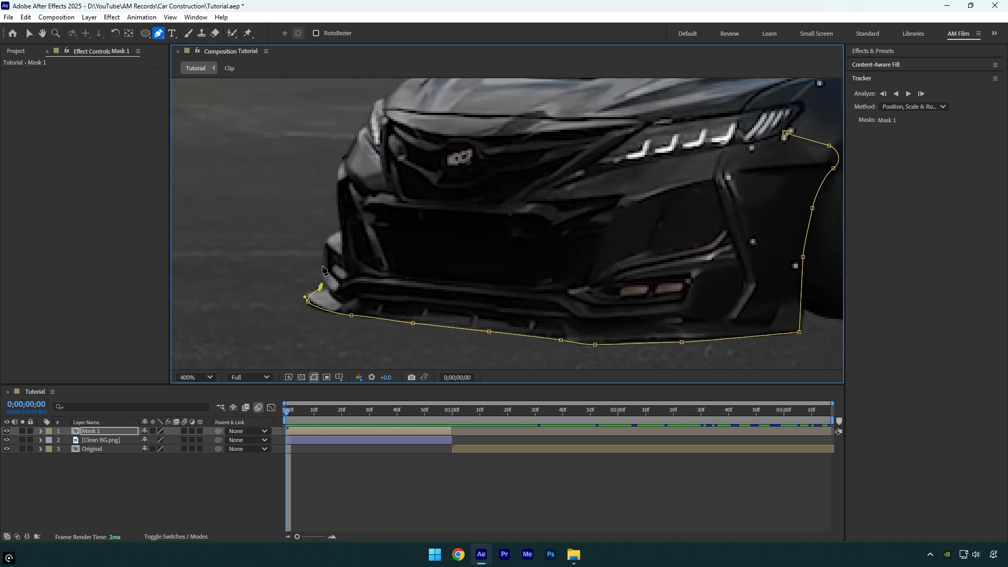
{"action": "left_click", "coordinate": [383, 106]}
{"action": "left_click_drag", "start_coordinate": [410, 112], "coordinate": [429, 113]}
{"action": "left_click_drag", "start_coordinate": [475, 117], "coordinate": [497, 118]}
{"action": "left_click_drag", "start_coordinate": [561, 120], "coordinate": [589, 121]}
{"action": "left_click", "coordinate": [647, 120]}
{"action": "left_click", "coordinate": [594, 163]}
{"action": "left_click", "coordinate": [785, 134]}
{"action": "scroll", "coordinate": [787, 138], "scroll_direction": "down", "scroll_amount": 2}
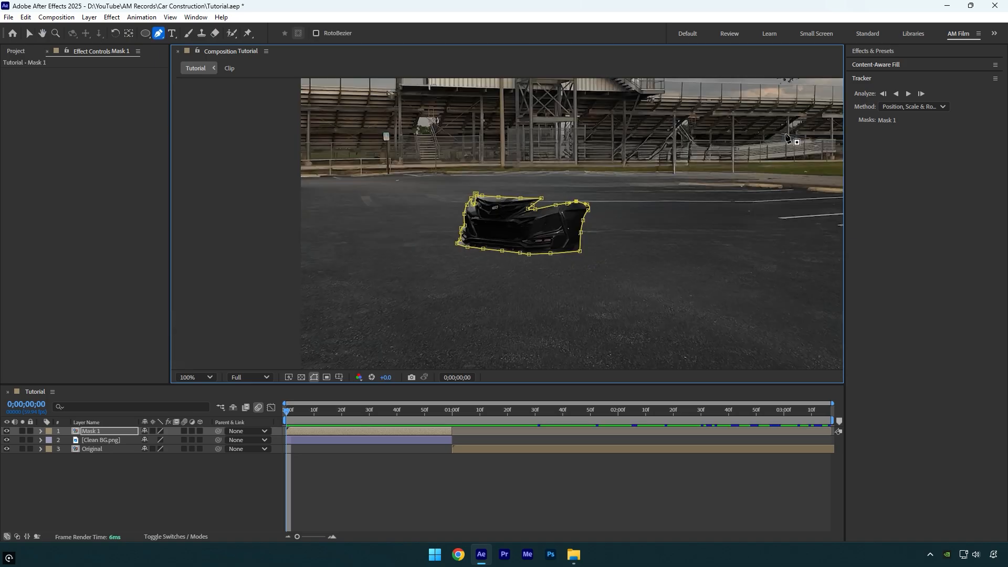
Duplicate the Mask 1 layer and delete the bumper mask from the copy
{"action": "left_click", "coordinate": [84, 433]}
{"action": "key", "text": "ctrl+d"}
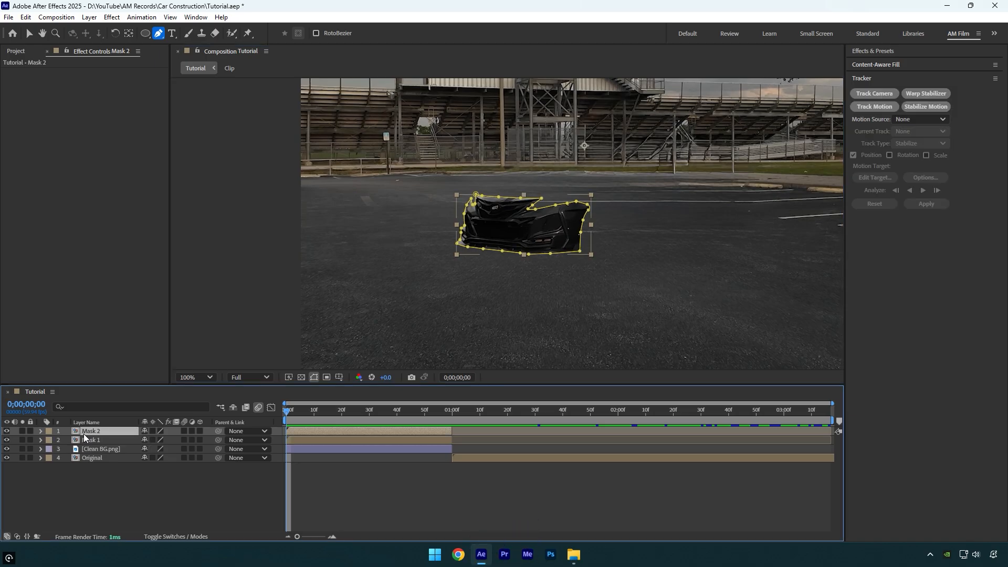
{"action": "key", "text": "m"}
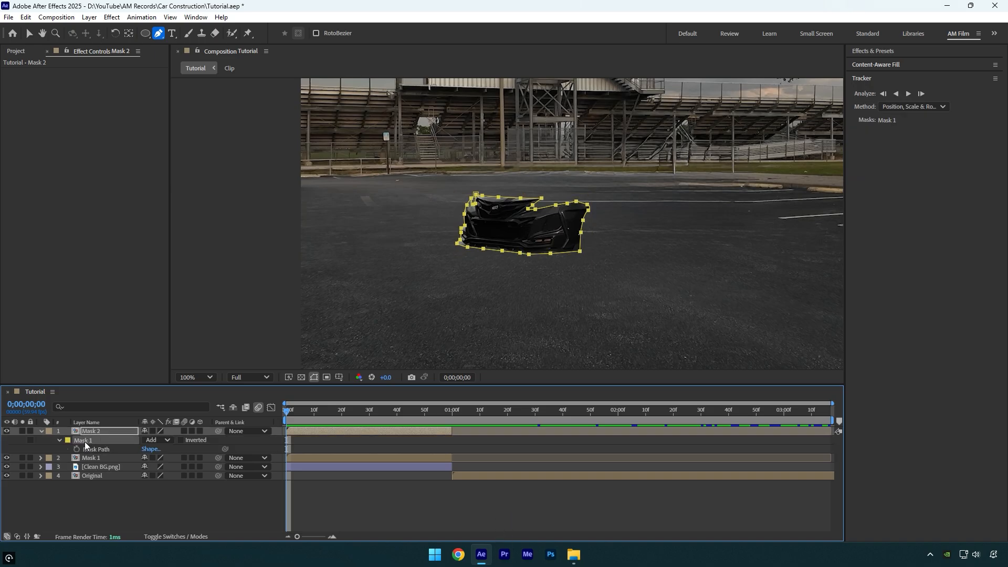
{"action": "key", "text": "Delete"}
Trace the car's hood with the Pen tool to create a closed mask on the Mask 2 layer
{"action": "scroll", "coordinate": [544, 200], "scroll_direction": "up", "scroll_amount": 4}
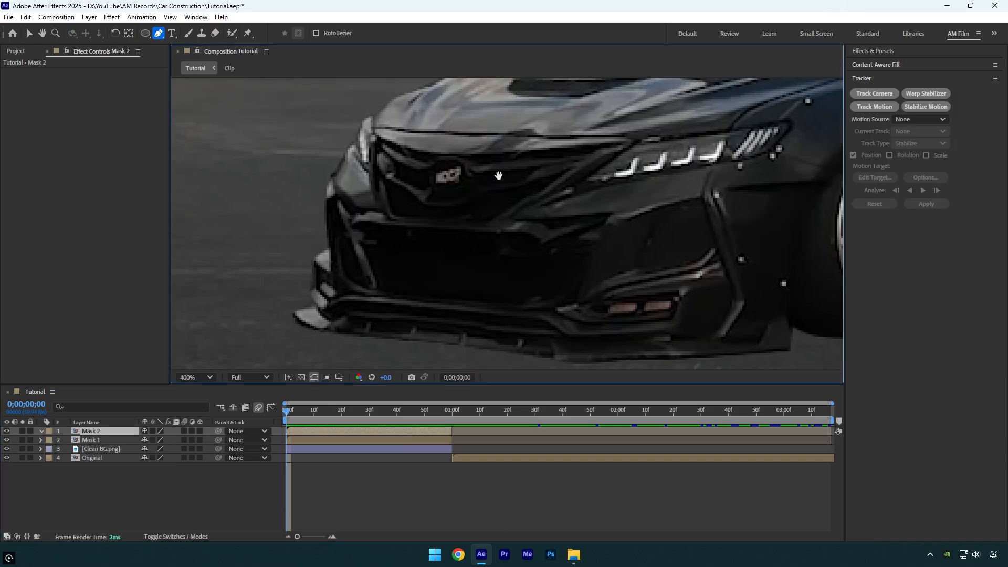
{"action": "left_click_drag", "start_coordinate": [551, 203], "coordinate": [337, 323]}
{"action": "key", "text": "g"}
{"action": "left_click", "coordinate": [282, 282]}
{"action": "left_click", "coordinate": [320, 286]}
{"action": "left_click", "coordinate": [428, 289]}
{"action": "left_click_drag", "start_coordinate": [505, 291], "coordinate": [524, 291]}
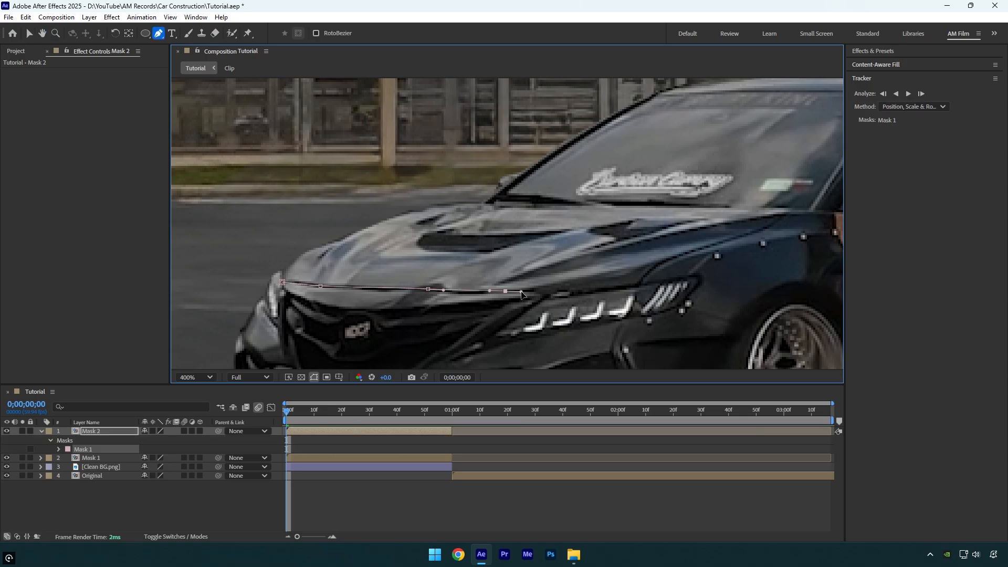
{"action": "left_click", "coordinate": [532, 291]}
{"action": "left_click", "coordinate": [635, 285]}
{"action": "left_click_drag", "start_coordinate": [661, 263], "coordinate": [672, 259]}
{"action": "left_click_drag", "start_coordinate": [692, 204], "coordinate": [686, 205]}
{"action": "left_click", "coordinate": [596, 204]}
{"action": "left_click", "coordinate": [524, 202]}
{"action": "left_click", "coordinate": [484, 202]}
{"action": "left_click", "coordinate": [431, 204]}
{"action": "left_click", "coordinate": [371, 225]}
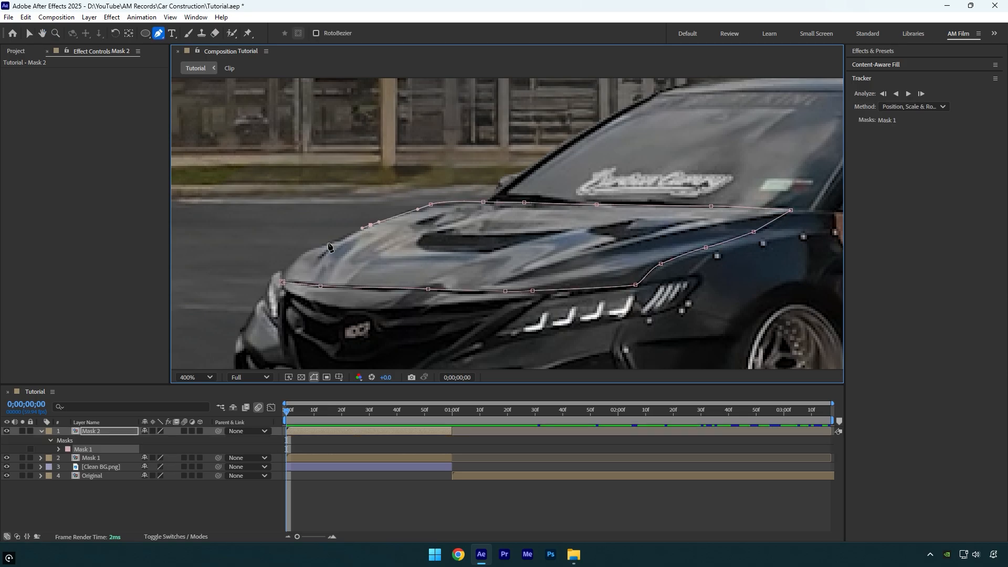
{"action": "left_click", "coordinate": [328, 242]}
{"action": "left_click", "coordinate": [282, 282]}
{"action": "scroll", "coordinate": [625, 242], "scroll_direction": "down", "scroll_amount": 2}
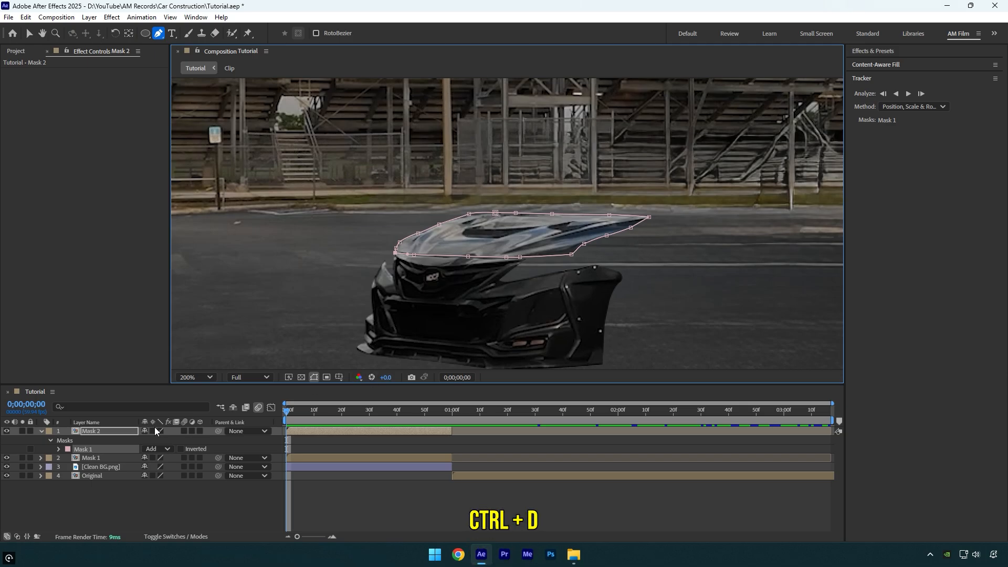
Duplicate the Mask 2 layer and delete the hood mask from the copy
{"action": "left_click", "coordinate": [93, 431]}
{"action": "key", "text": "ctrl+d"}
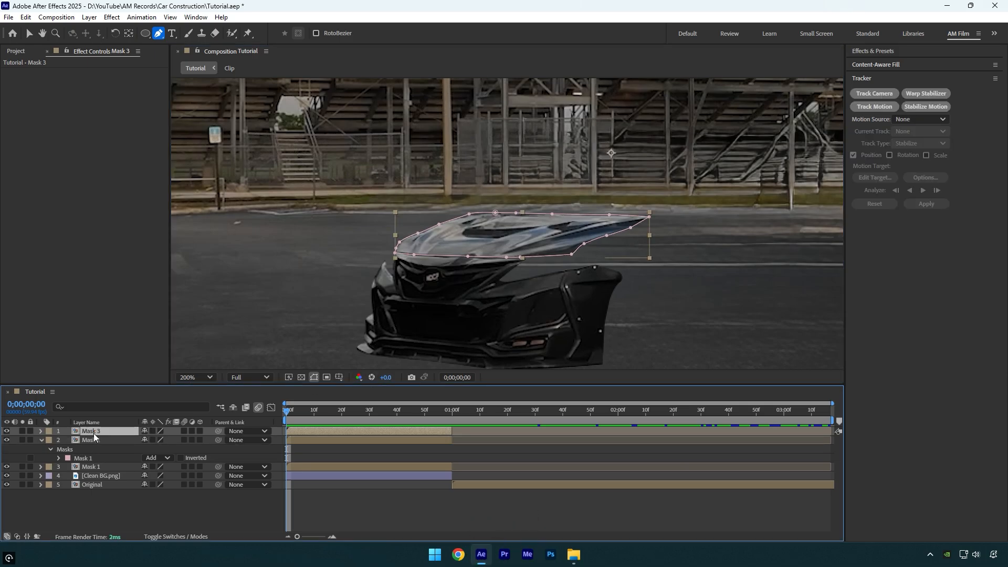
{"action": "key", "text": "m"}
{"action": "left_click", "coordinate": [84, 441]}
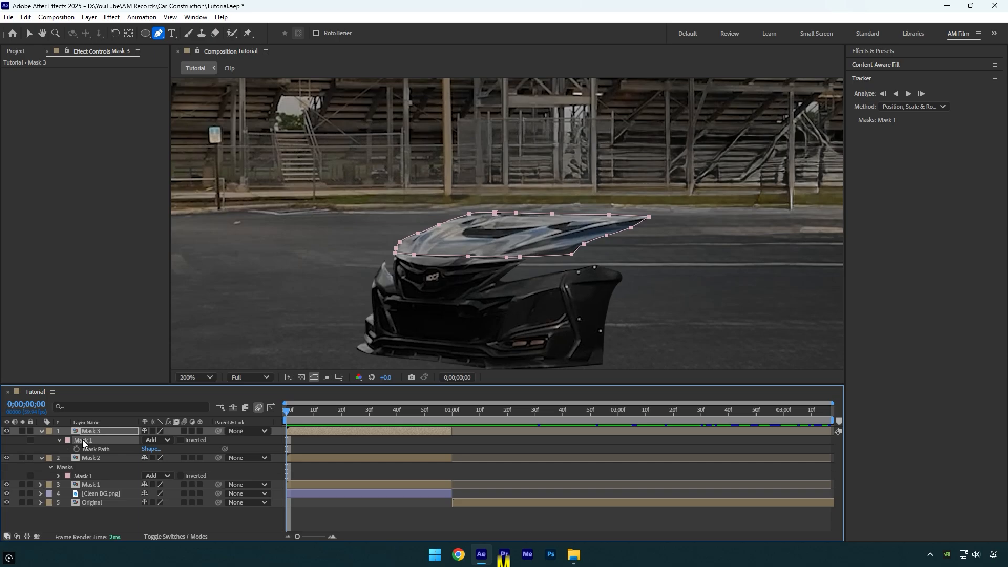
{"action": "key", "text": "Delete"}
Trace the front fender around the wheel arch with the Pen tool as a closed mask on the Mask 3 layer
{"action": "key", "text": "h"}
{"action": "scroll", "coordinate": [515, 228], "scroll_direction": "up", "scroll_amount": 2}
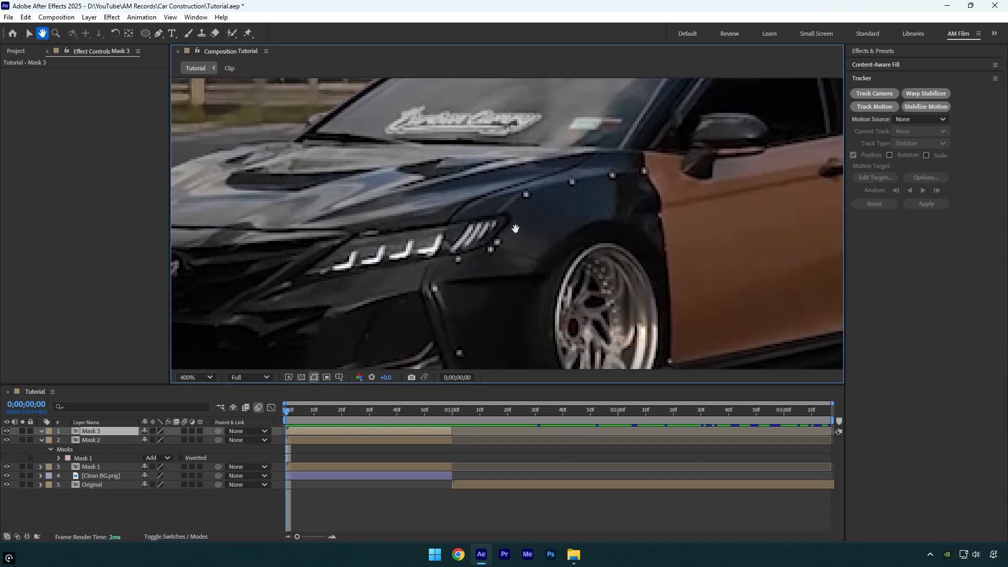
{"action": "key", "text": "g"}
{"action": "left_click", "coordinate": [446, 217]}
{"action": "left_click_drag", "start_coordinate": [489, 191], "coordinate": [503, 187]}
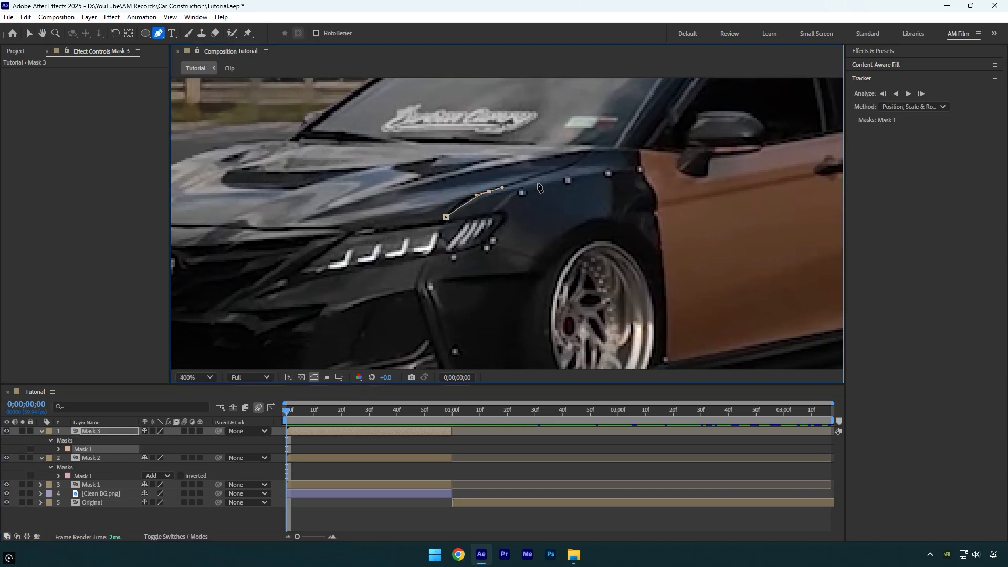
{"action": "left_click", "coordinate": [554, 173]}
{"action": "left_click", "coordinate": [592, 151]}
{"action": "left_click", "coordinate": [637, 149]}
{"action": "left_click", "coordinate": [654, 197]}
{"action": "left_click", "coordinate": [663, 251]}
{"action": "left_click", "coordinate": [665, 358]}
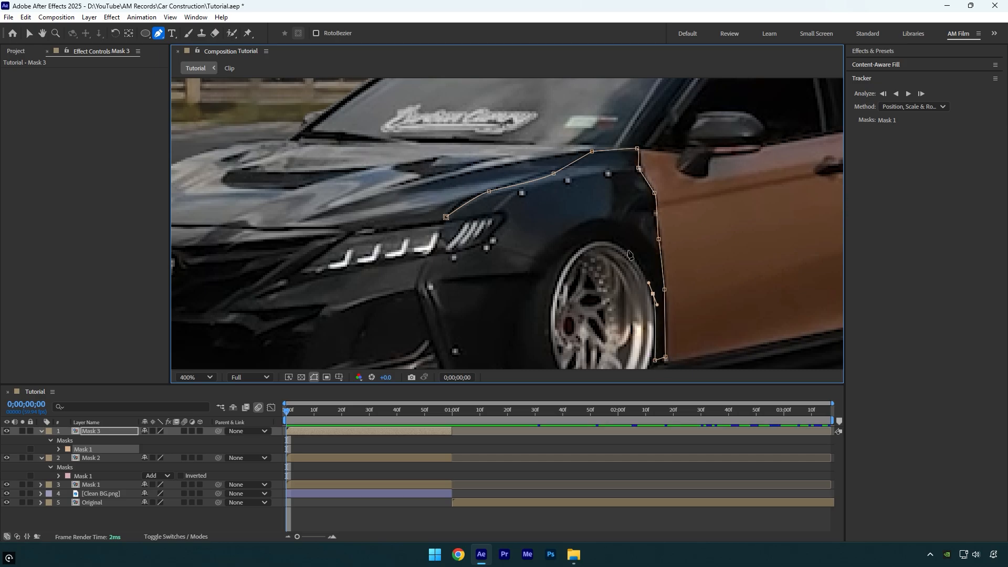
{"action": "left_click", "coordinate": [446, 216]}
Duplicate the layer and replace its mask for each remaining car part, keeping one part per layer up to Mask 9
{"action": "key", "text": "ctrl+d"}
{"action": "key", "text": "Delete"}
{"action": "key", "text": "h"}
{"action": "left_click_drag", "start_coordinate": [418, 154], "coordinate": [454, 271]}
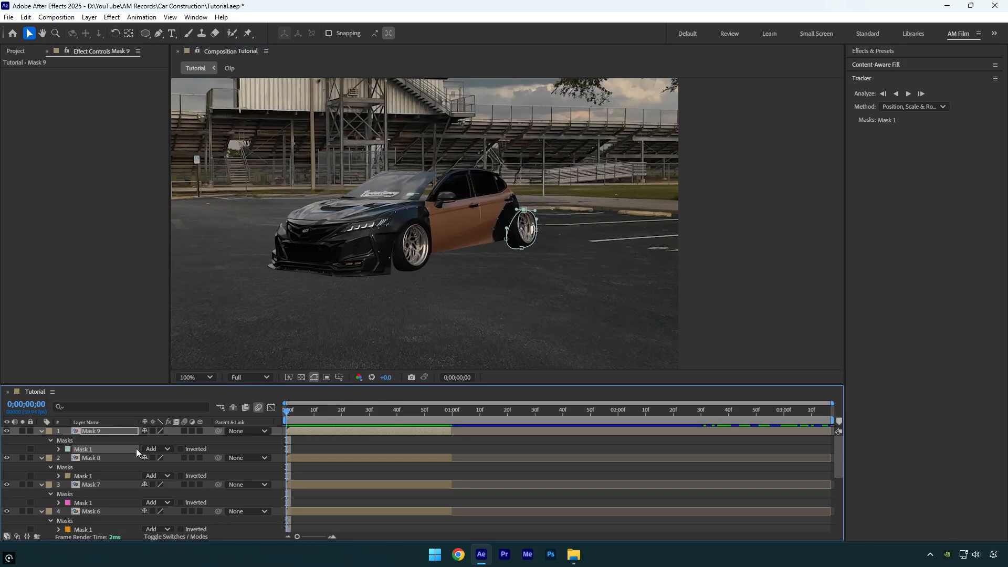
Select all layers from Mask 9 down to Mask 1 and show their Position properties
{"action": "scroll", "coordinate": [127, 452], "scroll_direction": "down", "scroll_amount": 5}
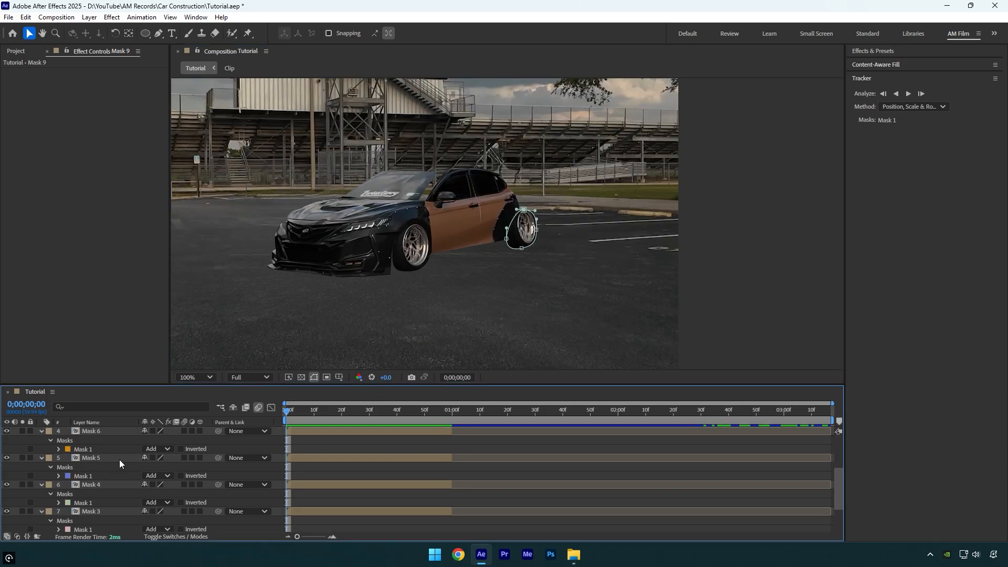
{"action": "scroll", "coordinate": [118, 459], "scroll_direction": "up", "scroll_amount": 5}
{"action": "left_click", "coordinate": [111, 431]}
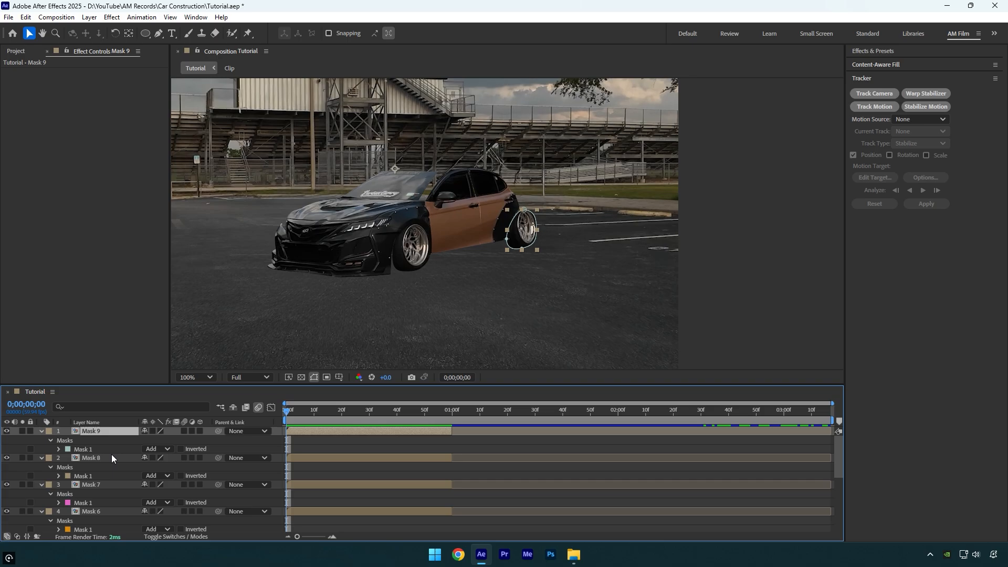
{"action": "scroll", "coordinate": [112, 454], "scroll_direction": "down", "scroll_amount": 8}
{"action": "left_click", "coordinate": [100, 509], "text": "shift"}
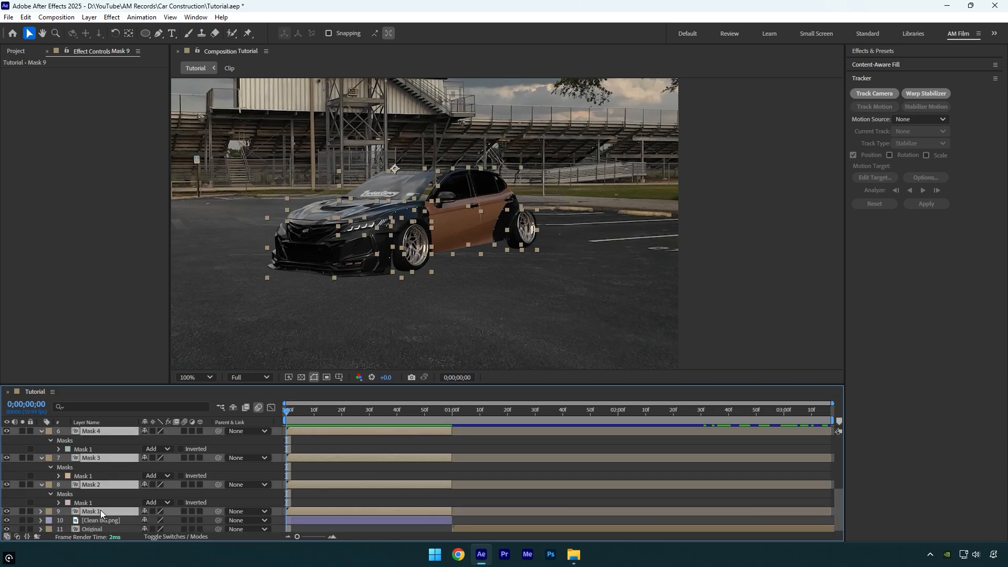
{"action": "key", "text": "p"}
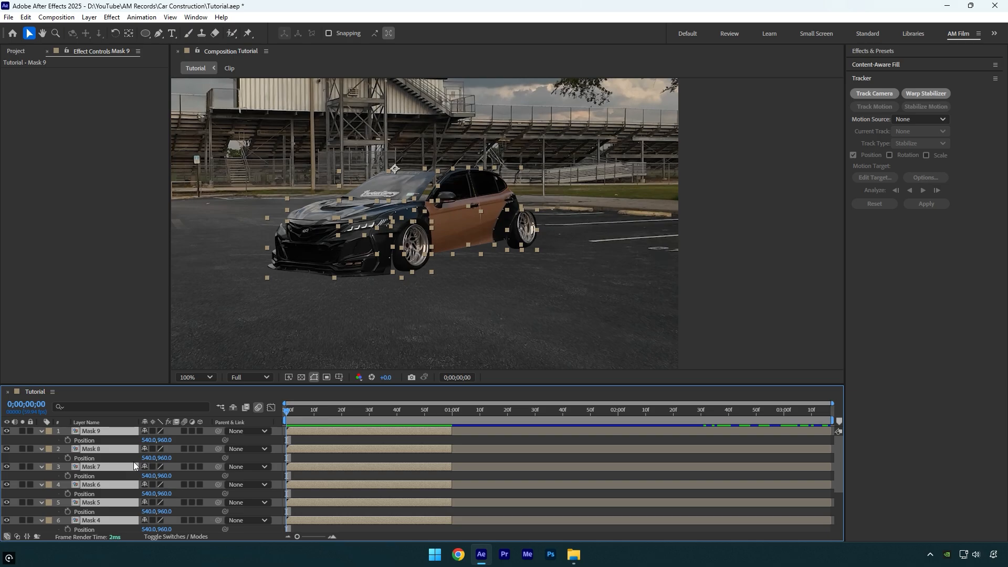
Enlarge the timeline area and add Position keyframes to all nine mask layers at 0;00;01;00
{"action": "left_click_drag", "start_coordinate": [388, 385], "coordinate": [386, 286]}
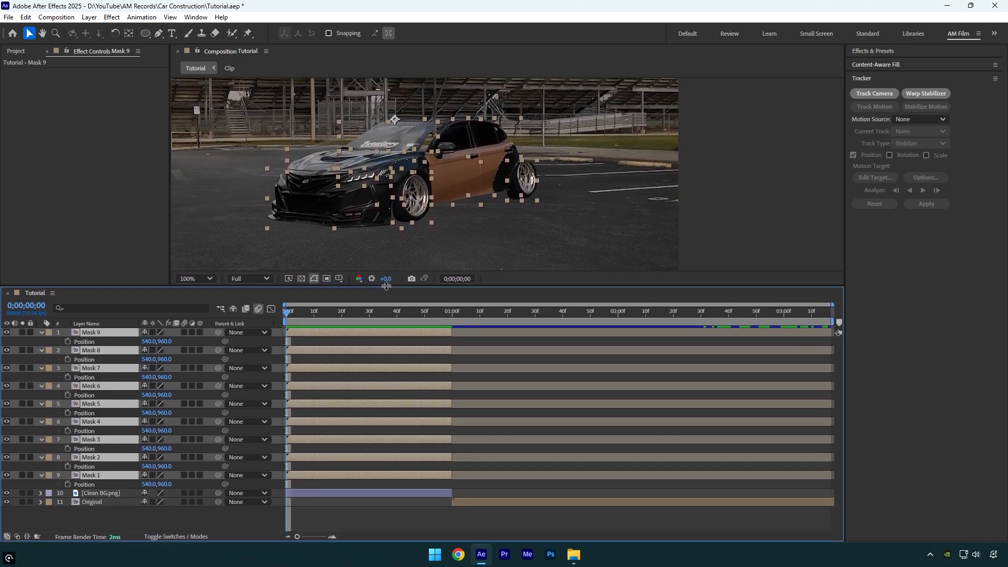
{"action": "left_click_drag", "start_coordinate": [290, 313], "coordinate": [452, 315]}
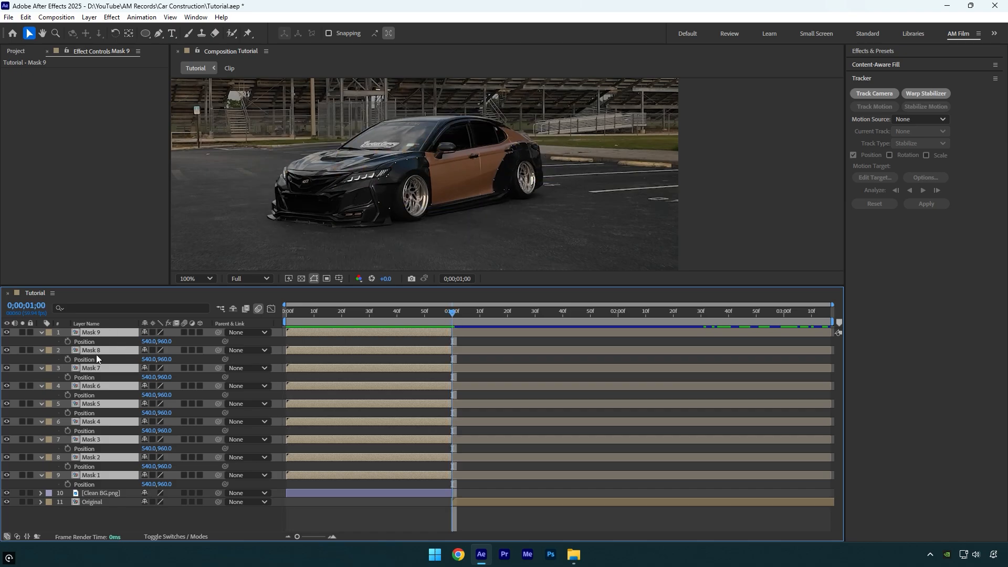
{"action": "left_click", "coordinate": [66, 342]}
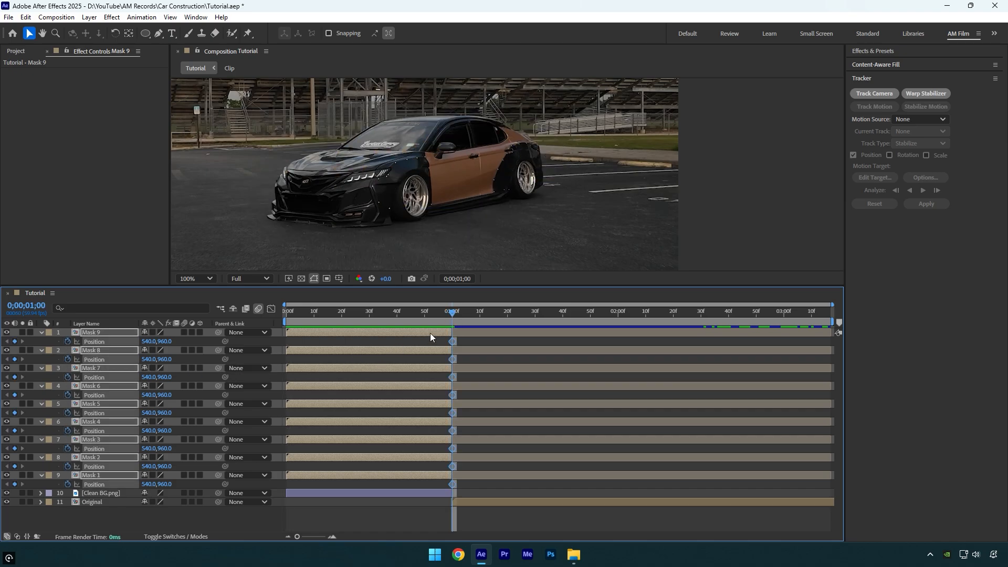
Set the Position of all nine mask layers to 540.0, -237.0 at the first frame, above the composition, and deselect them
{"action": "left_click_drag", "start_coordinate": [448, 315], "coordinate": [275, 339]}
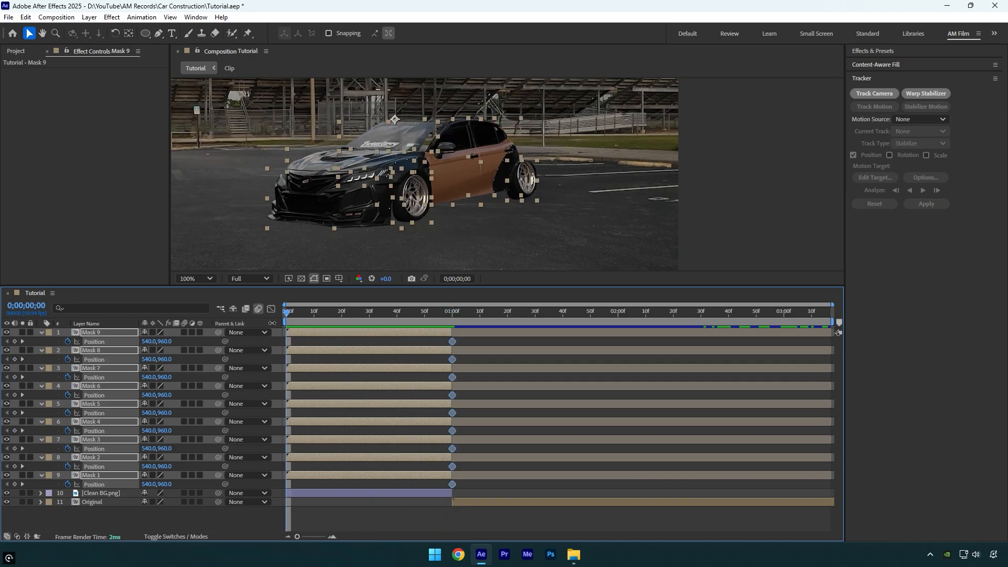
{"action": "scroll", "coordinate": [396, 187], "scroll_direction": "down", "scroll_amount": 4}
{"action": "left_click_drag", "start_coordinate": [166, 341], "coordinate": [64, 368]}
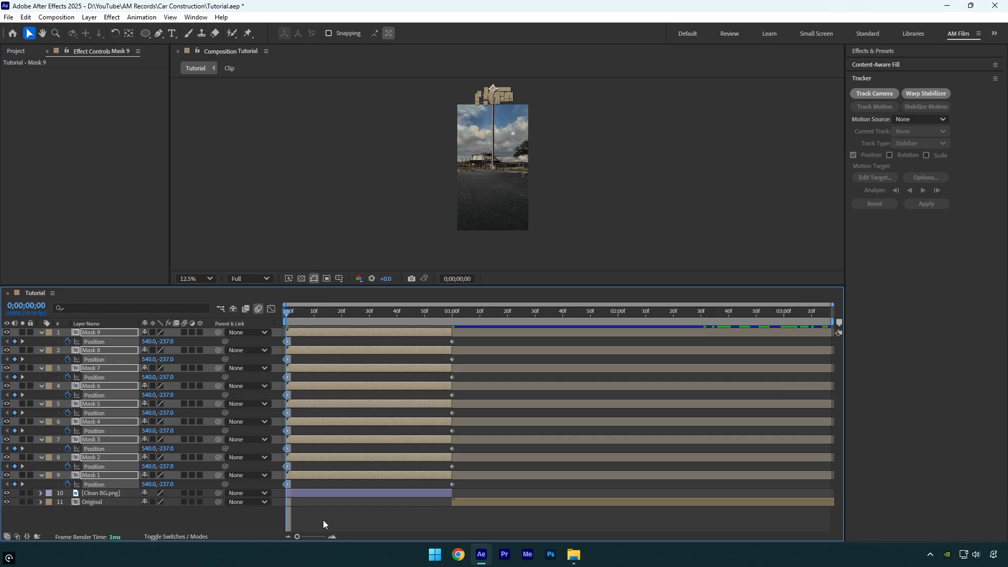
{"action": "left_click_drag", "start_coordinate": [216, 518], "coordinate": [196, 522]}
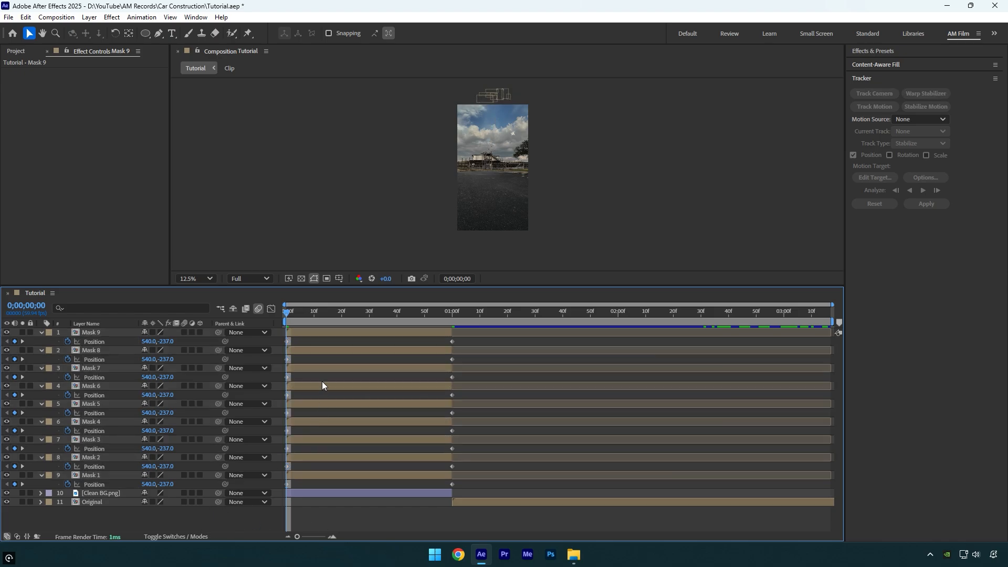
Stagger the first Position keyframes of Mask 9 through Mask 2, each higher layer starting progressively after the one below it
{"action": "left_click_drag", "start_coordinate": [288, 341], "coordinate": [419, 341]}
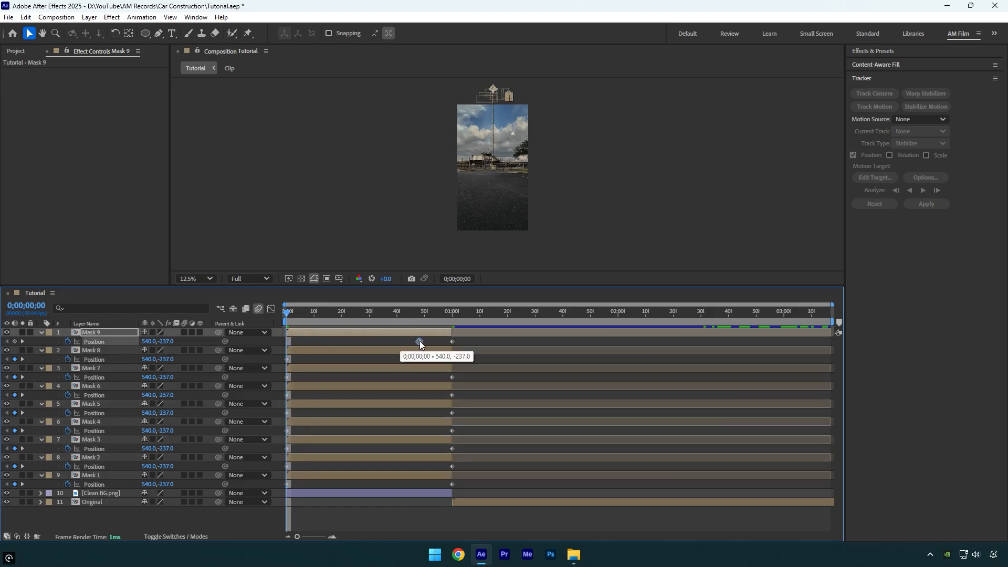
{"action": "left_click_drag", "start_coordinate": [288, 359], "coordinate": [389, 360]}
{"action": "left_click_drag", "start_coordinate": [287, 377], "coordinate": [367, 377]}
{"action": "left_click_drag", "start_coordinate": [288, 395], "coordinate": [348, 395]}
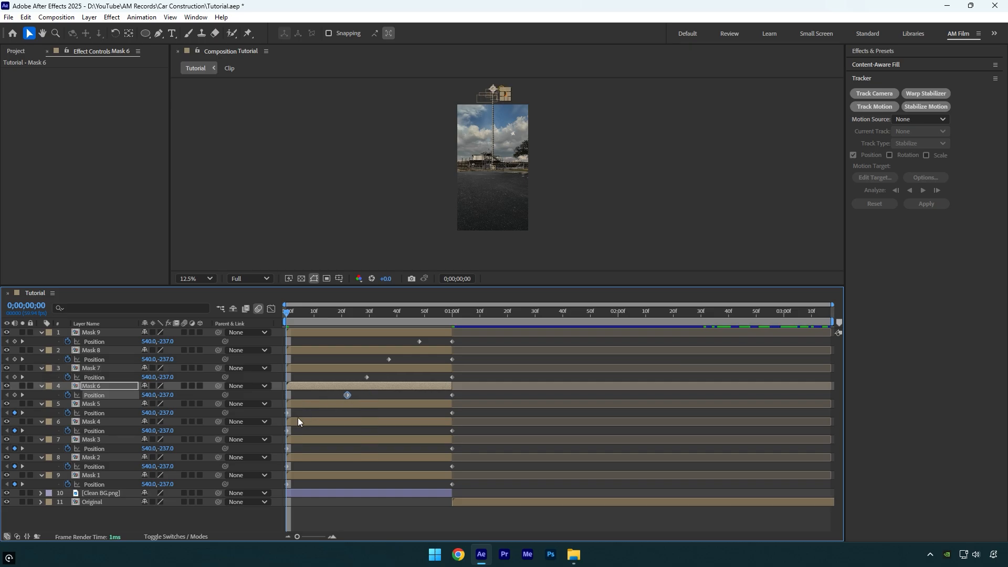
{"action": "left_click_drag", "start_coordinate": [287, 413], "coordinate": [317, 431]}
{"action": "left_click_drag", "start_coordinate": [288, 466], "coordinate": [297, 467]}
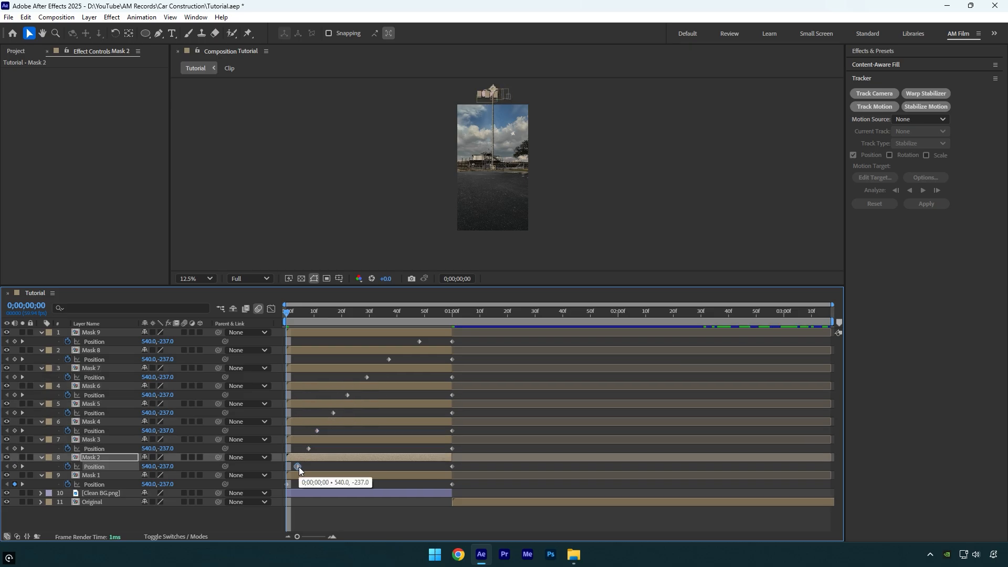
Fit the composition in the viewer and preview the staggered drop of the car parts
{"action": "left_click", "coordinate": [204, 278]}
{"action": "left_click", "coordinate": [211, 312]}
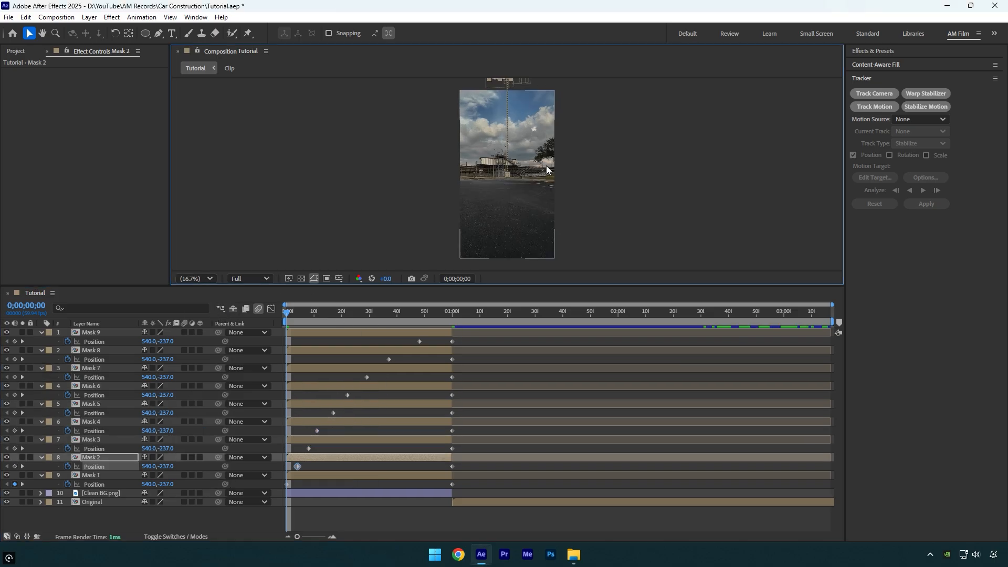
{"action": "key", "text": "space"}
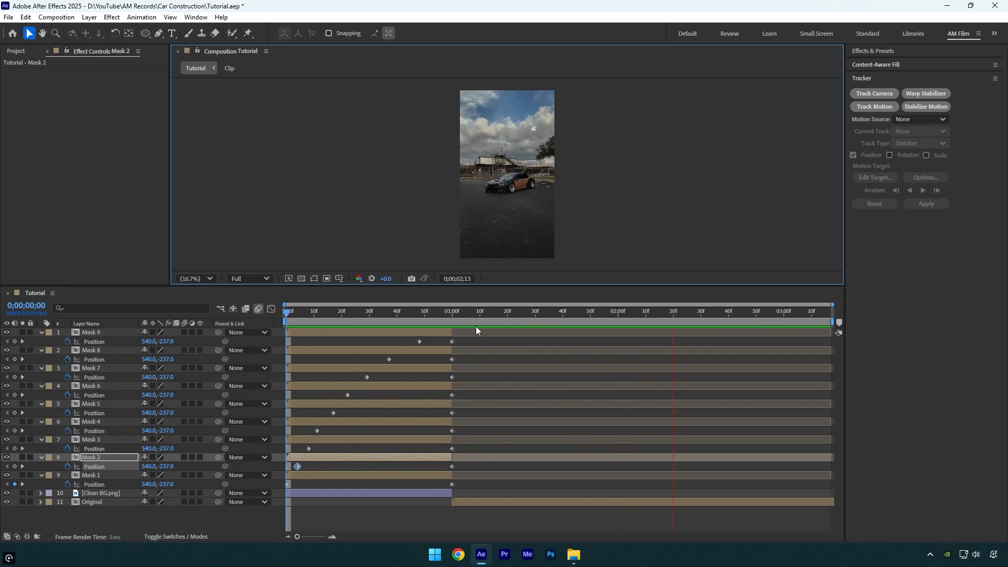
Apply Easy Ease to all Position keyframes of the nine mask layers
{"action": "left_click", "coordinate": [460, 313]}
{"action": "left_click_drag", "start_coordinate": [483, 341], "coordinate": [282, 486]}
{"action": "key", "text": "F9"}
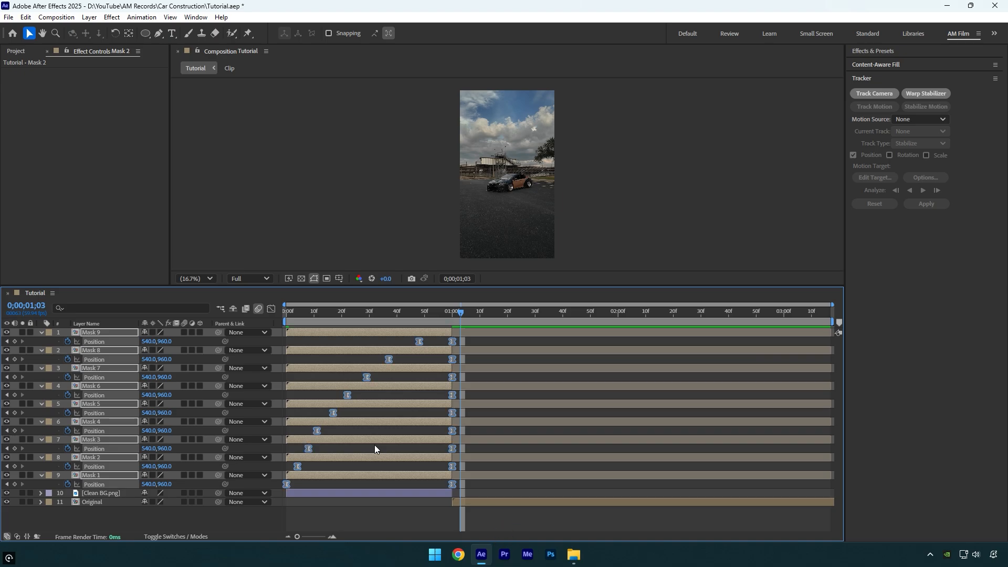
Show the speed graph for the nine Position properties and reshape their curves so the speed peaks move toward the final keyframes
{"action": "left_click", "coordinate": [271, 309]}
{"action": "right_click", "coordinate": [337, 362]}
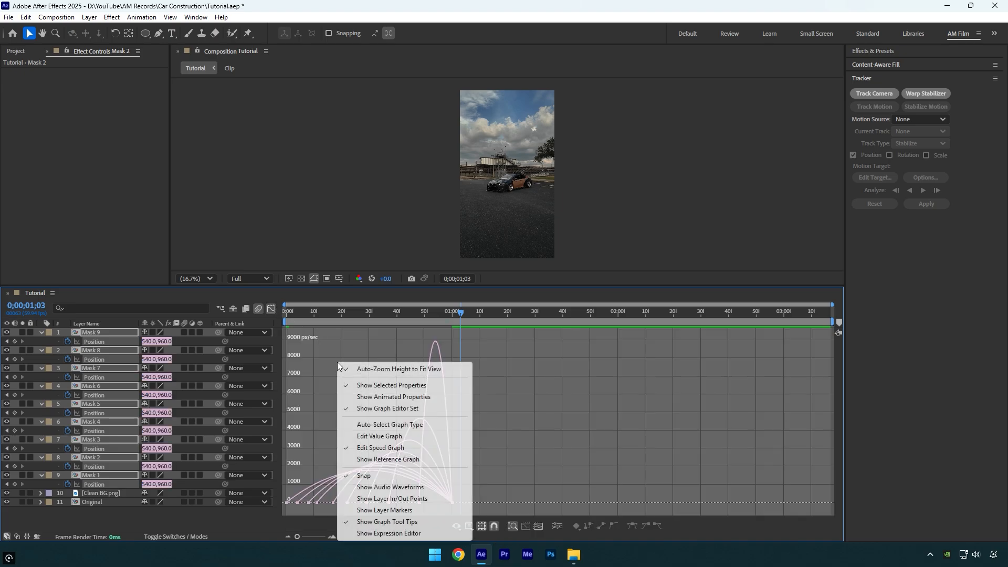
{"action": "left_click", "coordinate": [370, 447]}
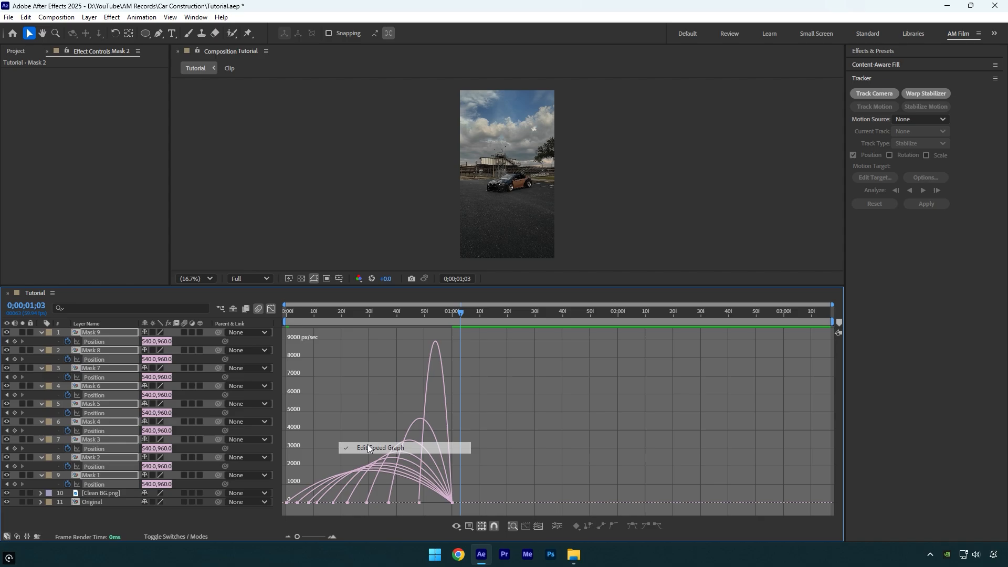
{"action": "key", "text": "ctrl+a"}
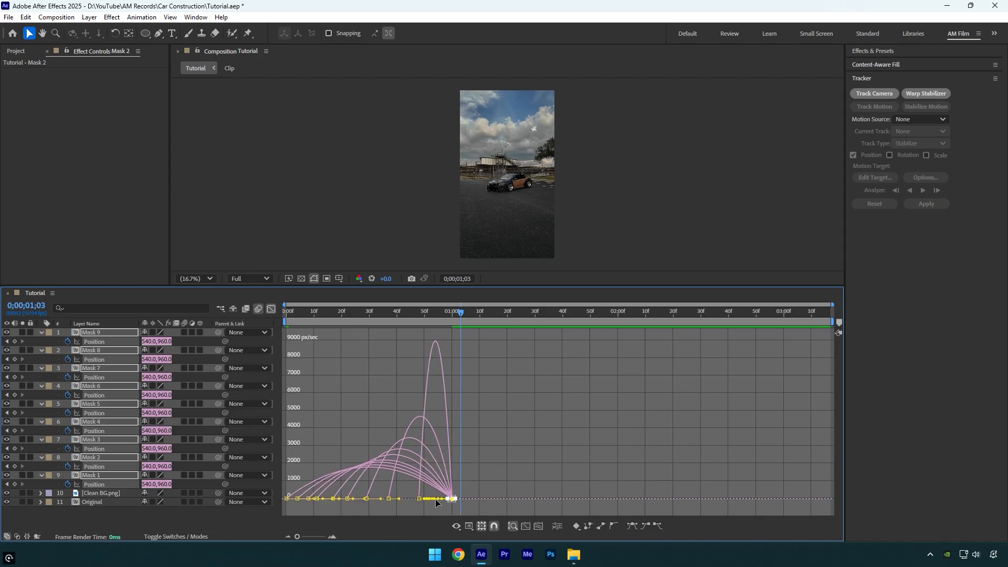
{"action": "left_click_drag", "start_coordinate": [443, 502], "coordinate": [408, 500]}
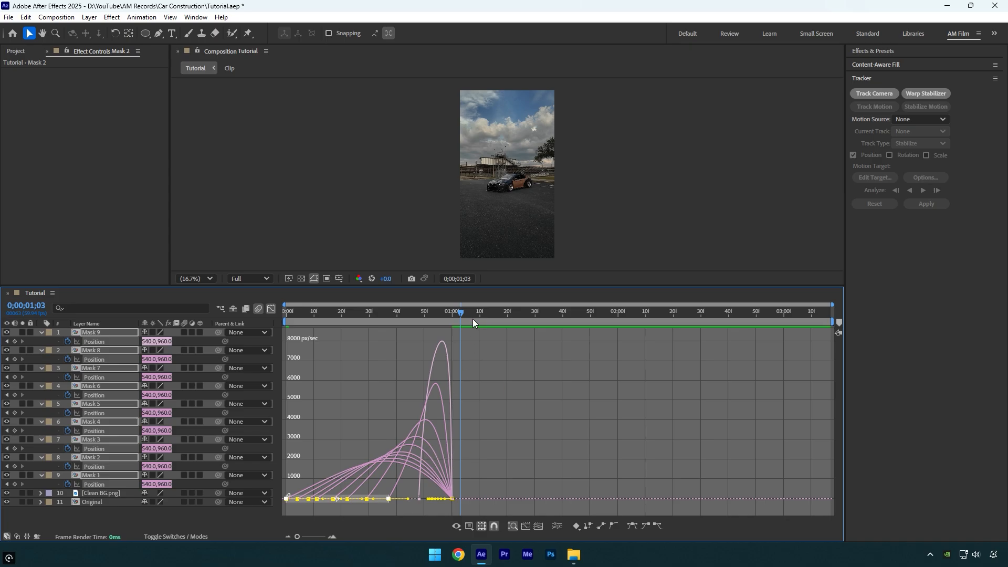
Preview the eased animation from the first frame
{"action": "left_click_drag", "start_coordinate": [461, 315], "coordinate": [286, 318]}
{"action": "key", "text": "space"}
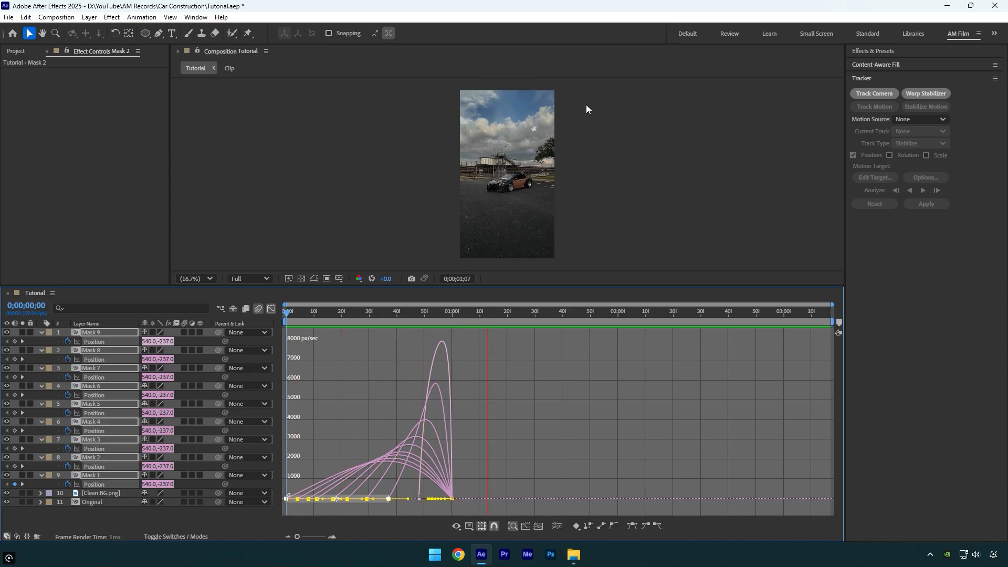
{"action": "key", "text": "space"}
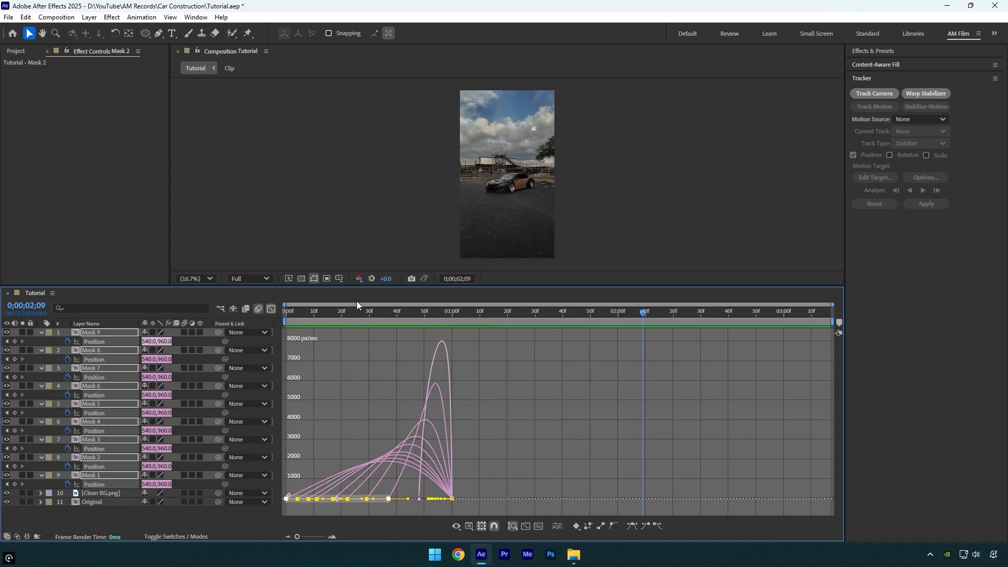
Leave the graph editor, enable motion blur on all nine mask layers and collapse their keyframed properties
{"action": "left_click", "coordinate": [270, 309]}
{"action": "left_click", "coordinate": [184, 332]}
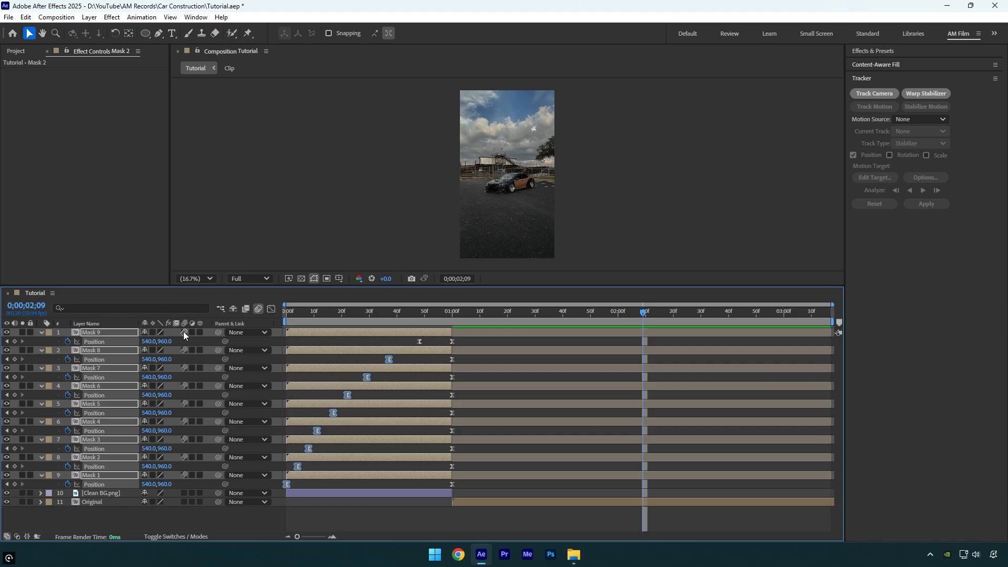
{"action": "key", "text": "u"}
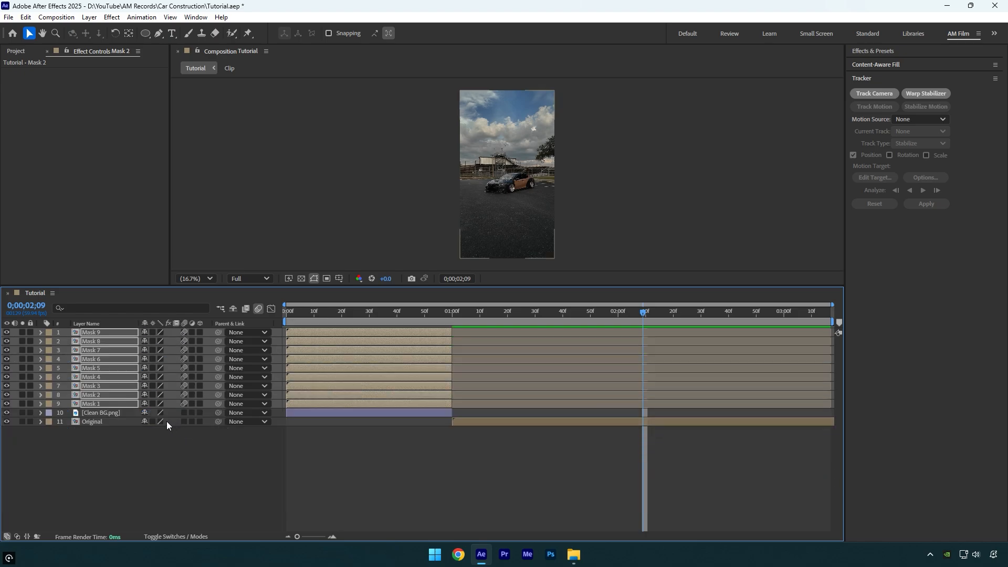
Deselect the layers, enlarge the composition viewer and preview the motion-blurred animation from the first frame
{"action": "left_click", "coordinate": [159, 437]}
{"action": "left_click_drag", "start_coordinate": [447, 287], "coordinate": [442, 398]}
{"action": "left_click_drag", "start_coordinate": [615, 420], "coordinate": [259, 401]}
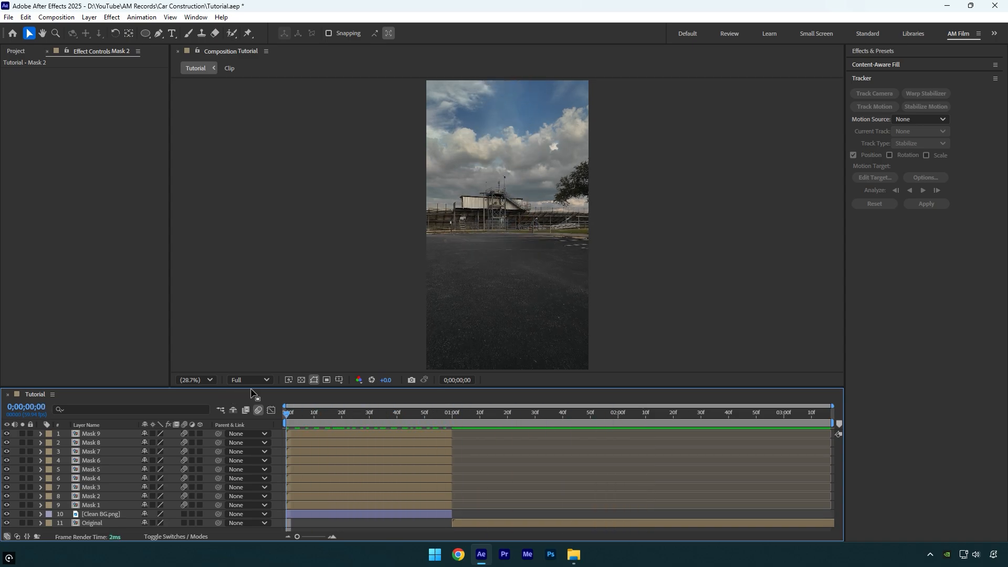
{"action": "key", "text": "space"}
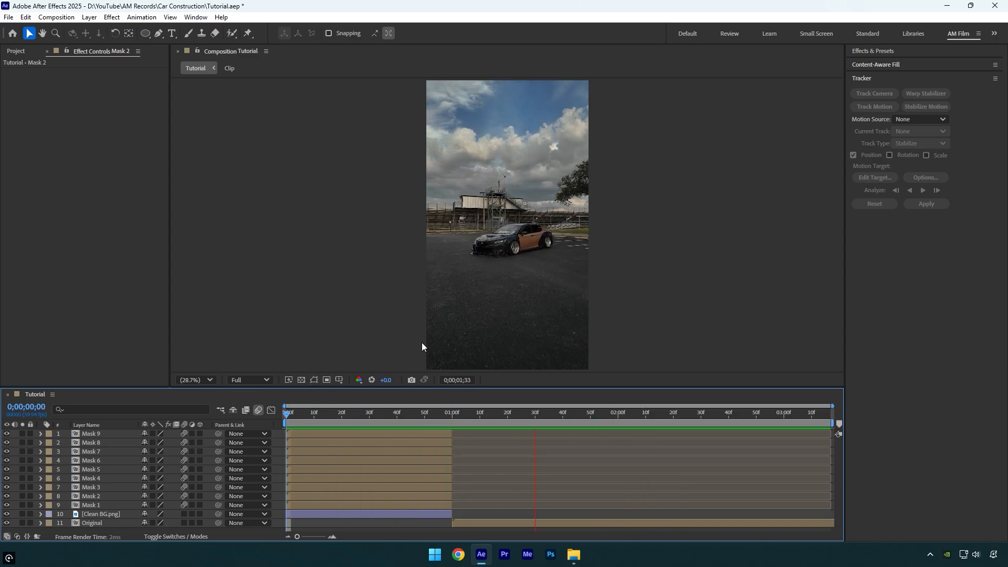
Go to 0;00;01;00, where the Original layer begins
{"action": "left_click", "coordinate": [454, 415]}
{"action": "left_click_drag", "start_coordinate": [454, 416], "coordinate": [452, 414]}
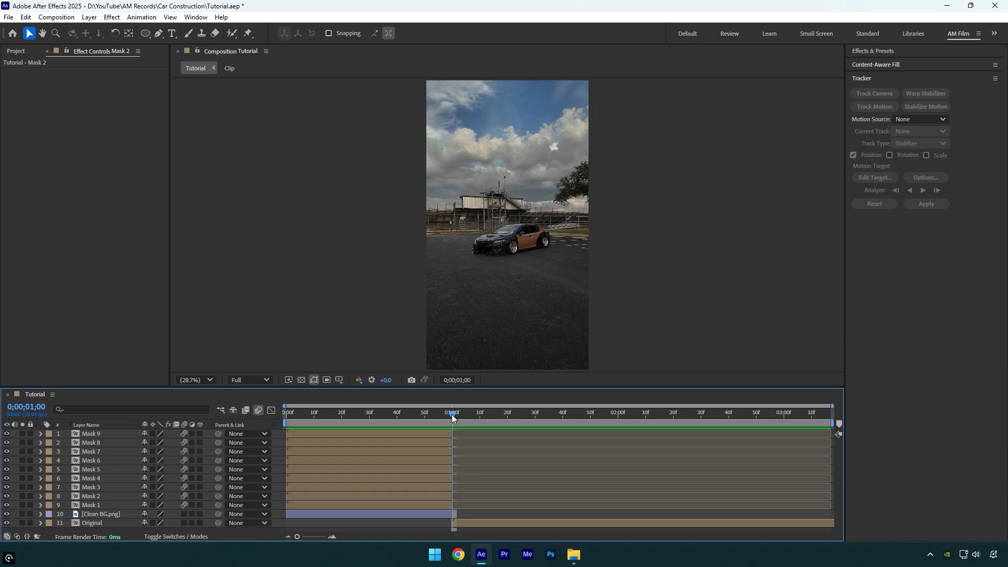